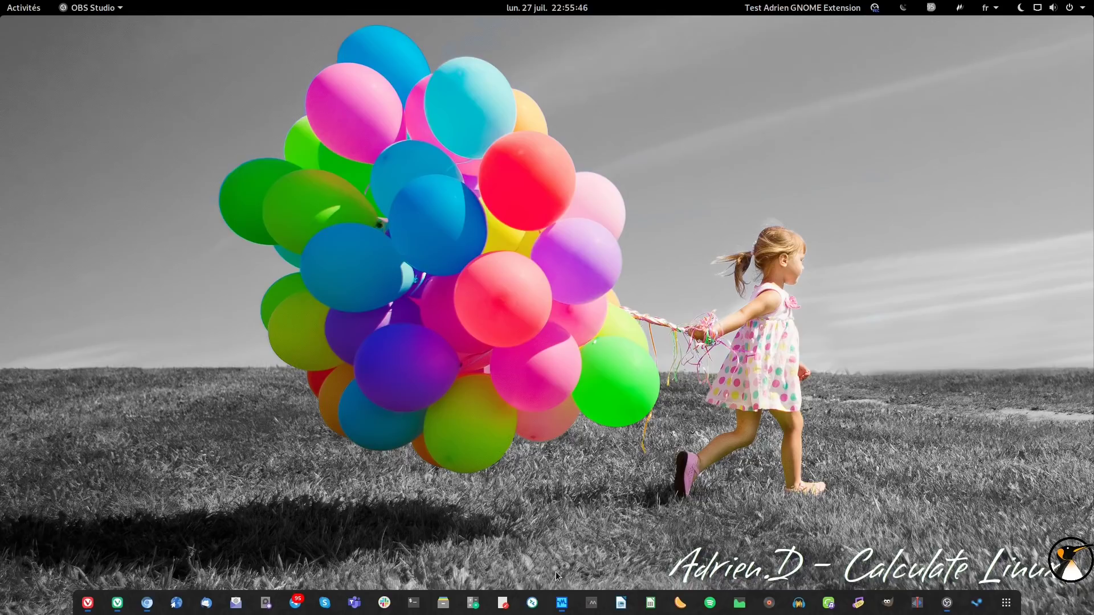
- Start the Video2 VM from VirtualBox and boot the Install CentOS Linux 8 menu entry
click(560, 604)
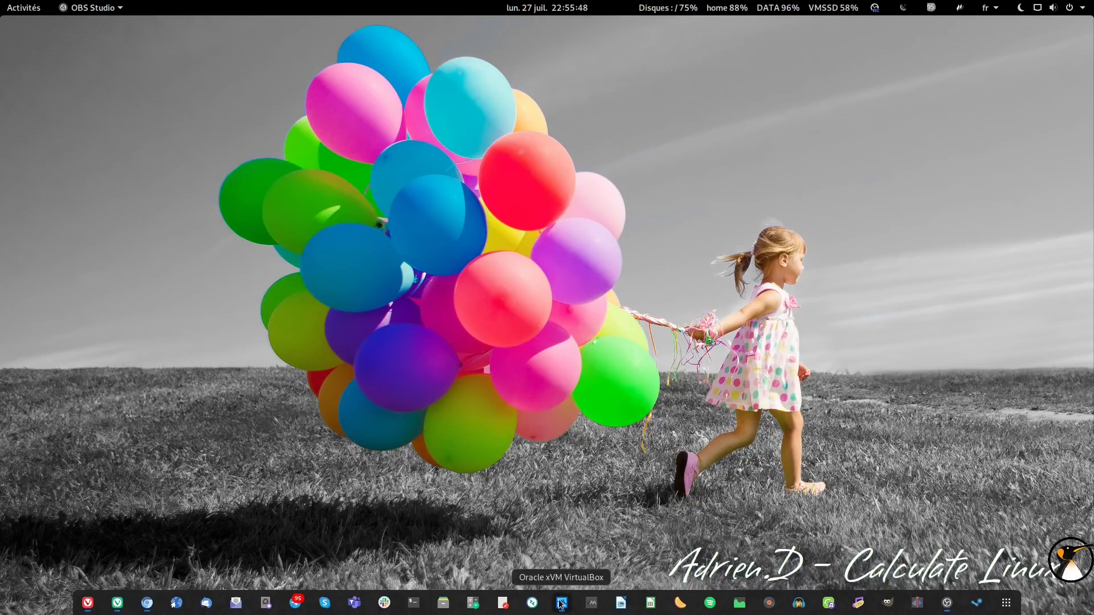
click(561, 124)
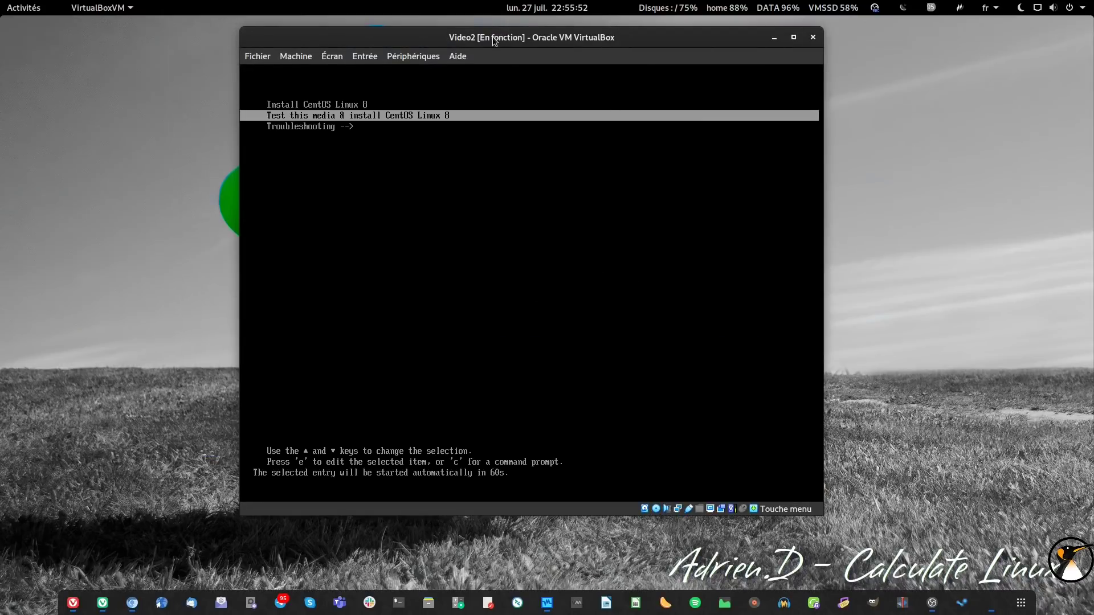
key(Up)
key(Return)
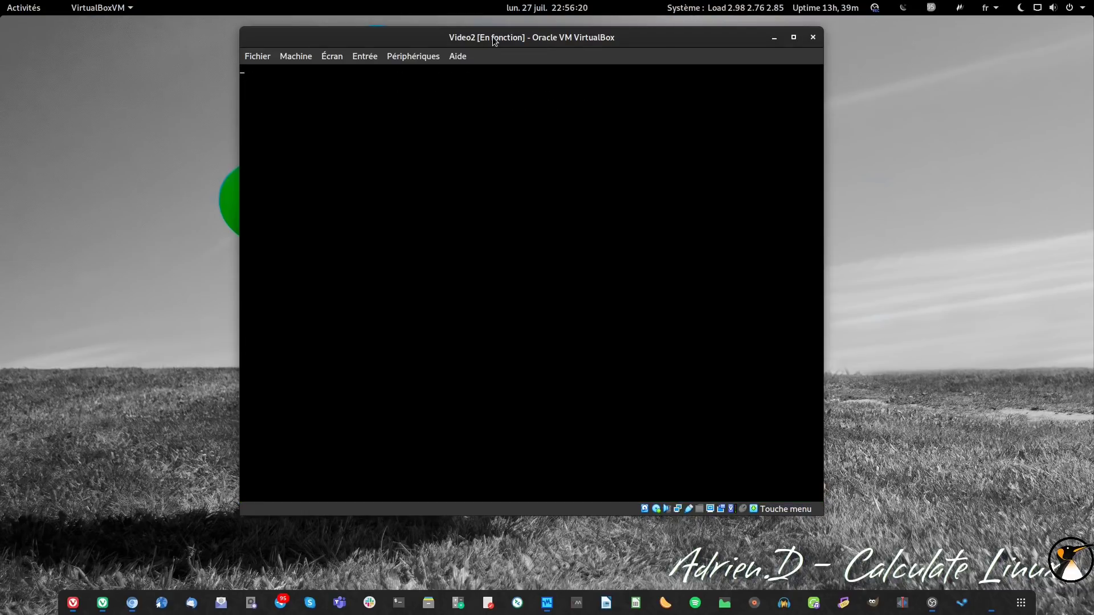
- Choose Français as the installation language and continue to the installation summary
drag(493, 40, 531, 47)
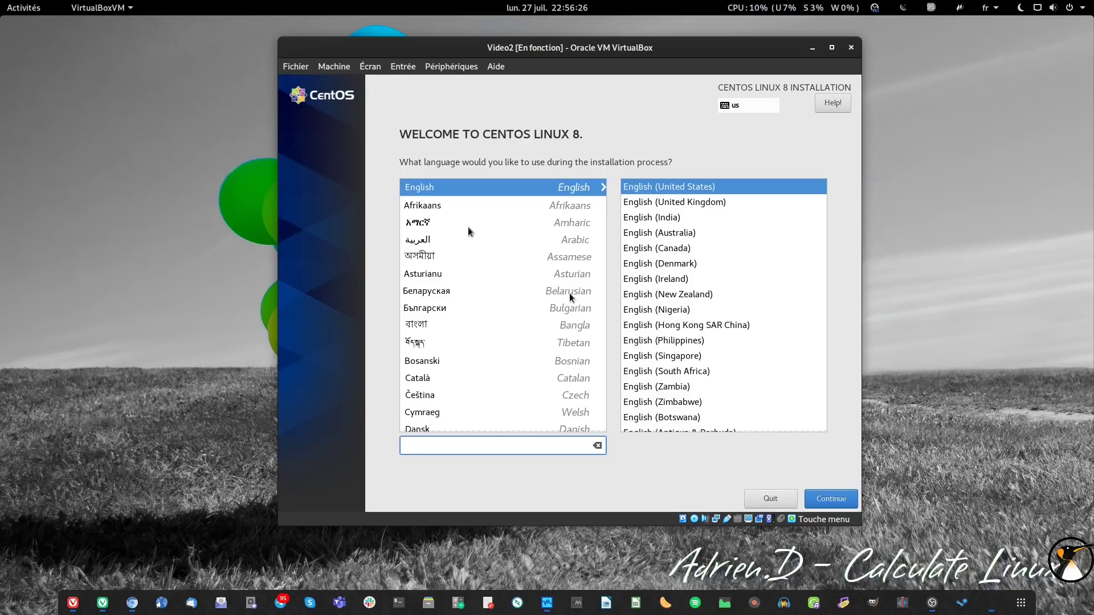
scroll(490, 363, down, 5)
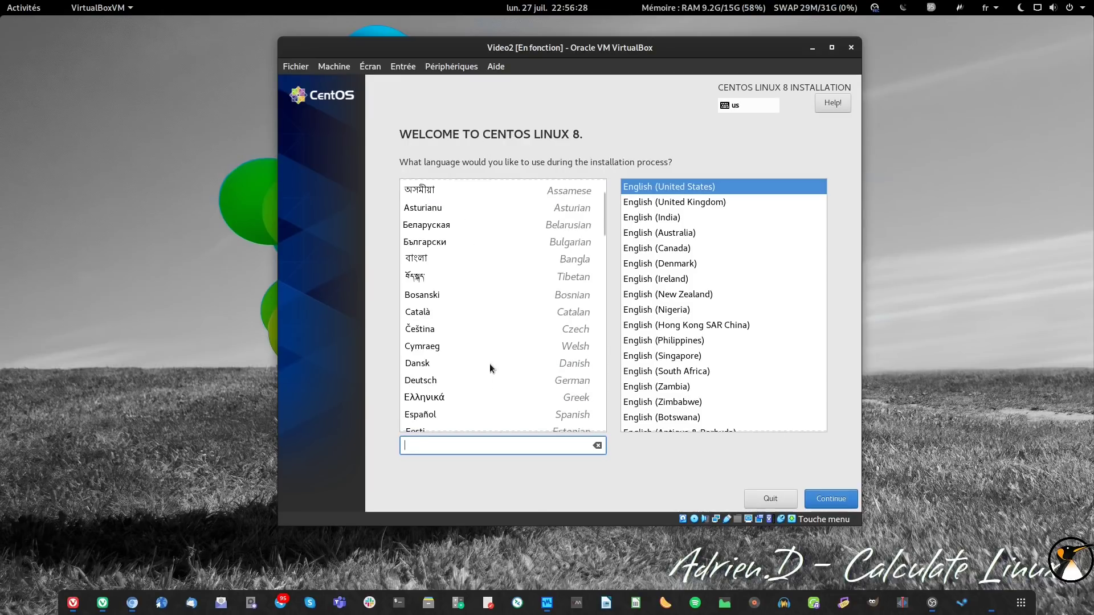
scroll(430, 411, down, 2)
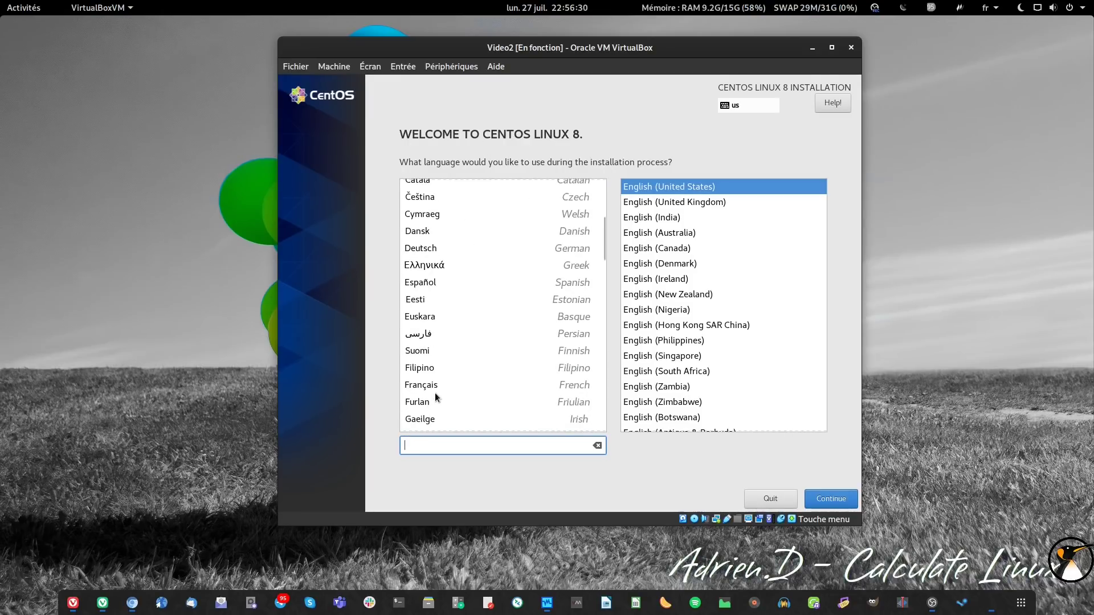
click(435, 391)
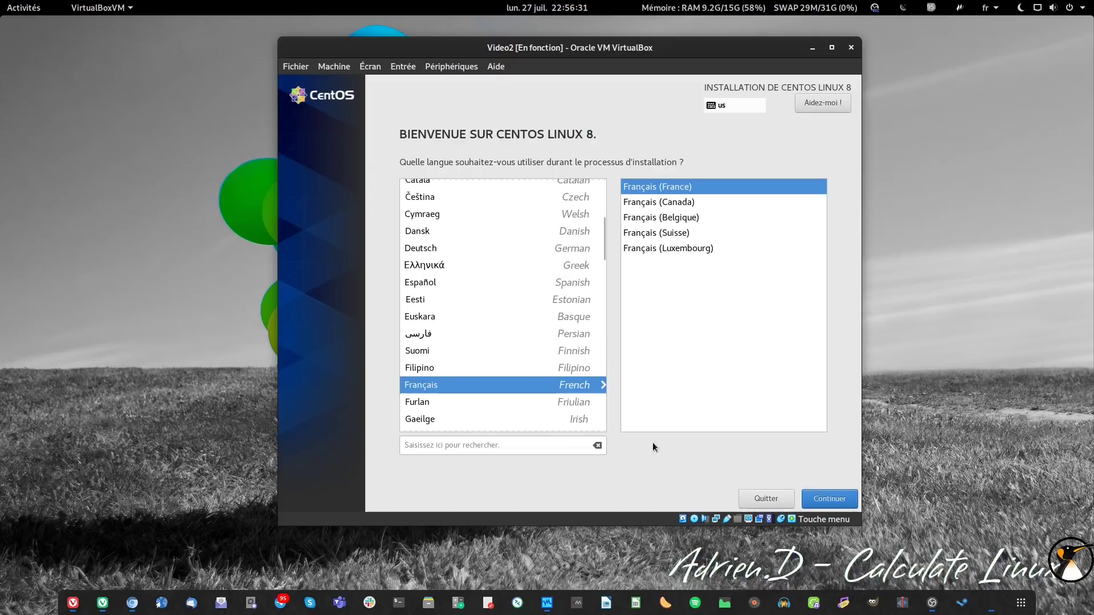
click(818, 491)
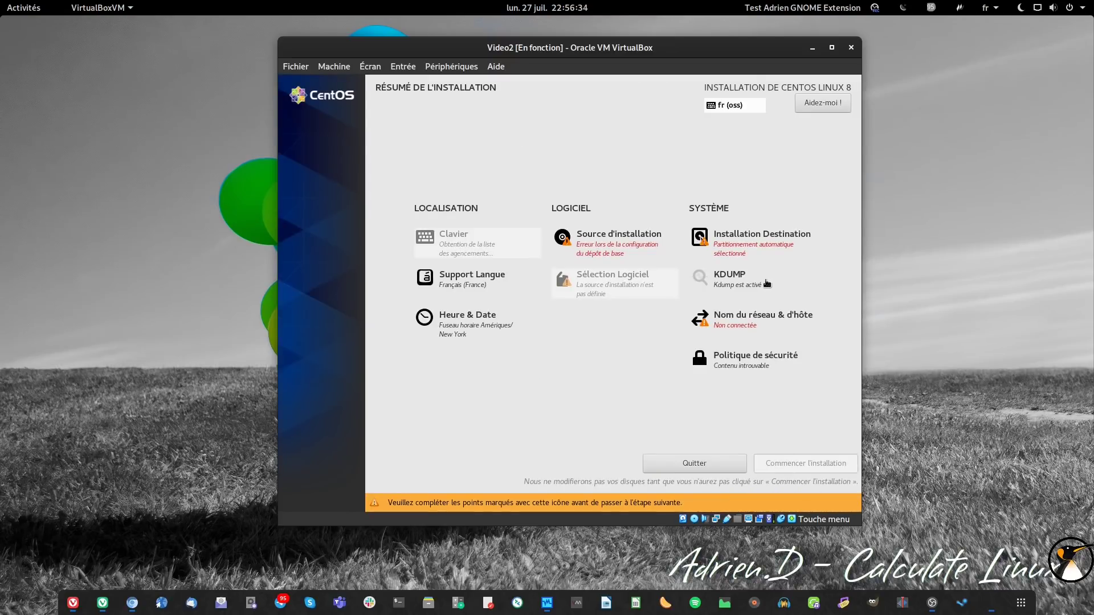
- Disable Kdump on the KDUMP page and return to the summary
click(740, 282)
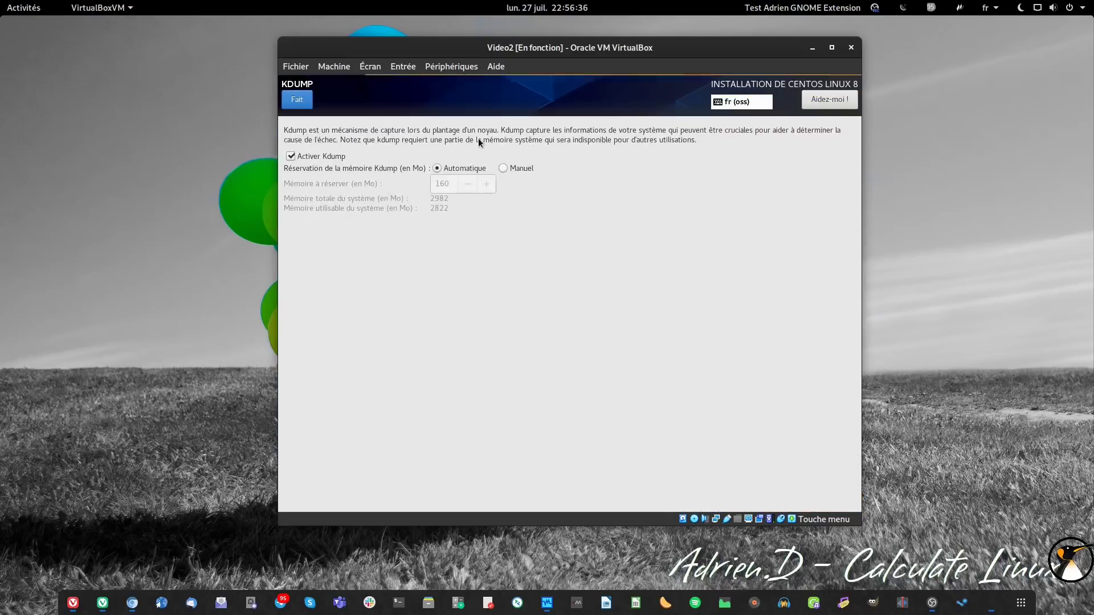
click(291, 156)
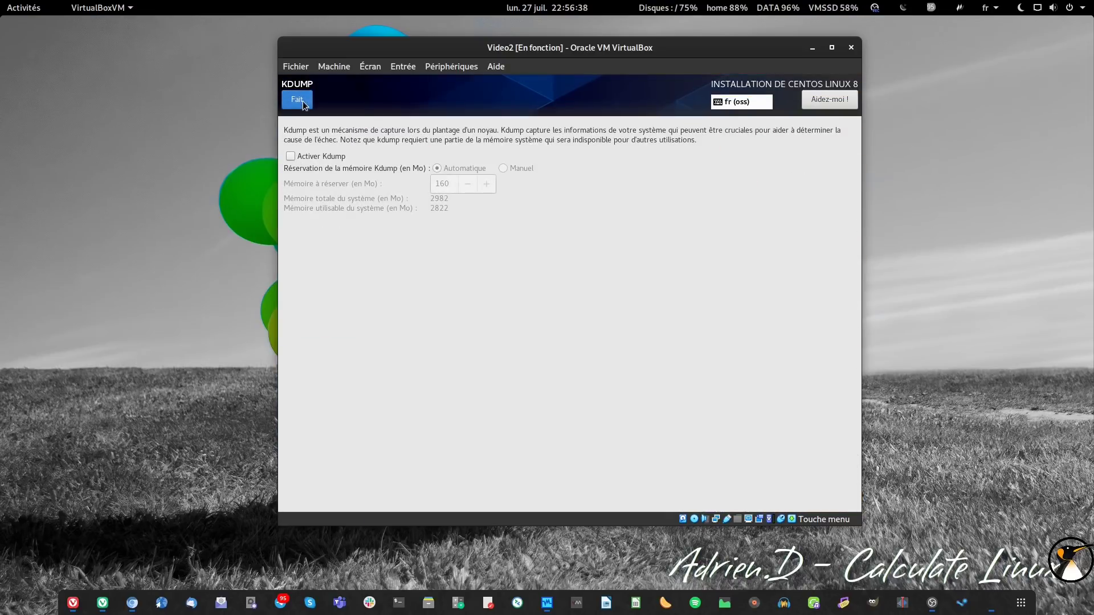
click(297, 101)
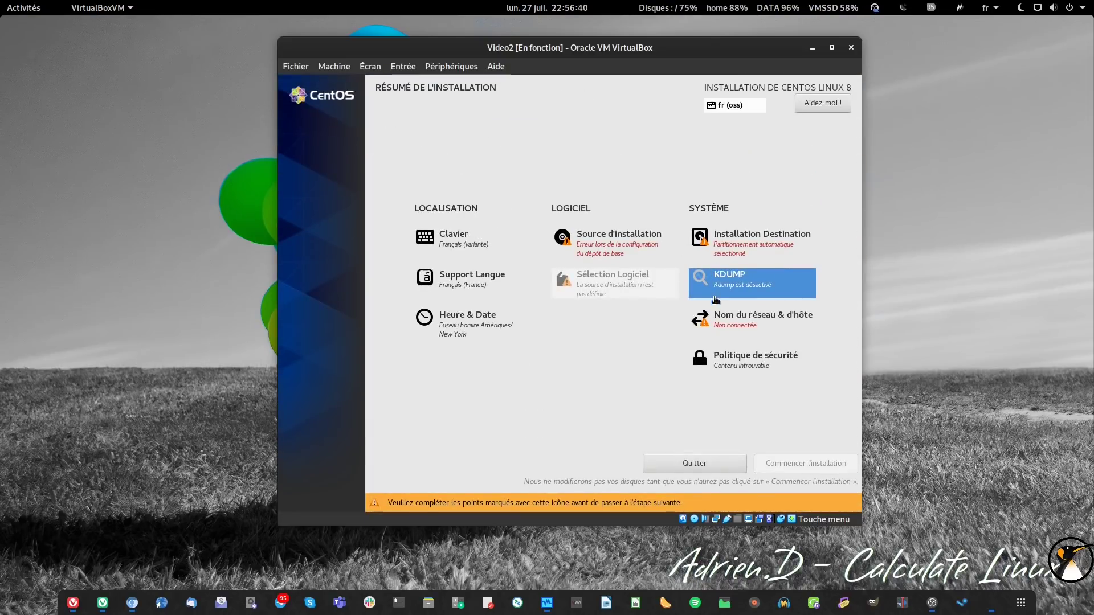
- Replace the hostname localhost.localdomain with SRV-SFTP and apply it
click(722, 323)
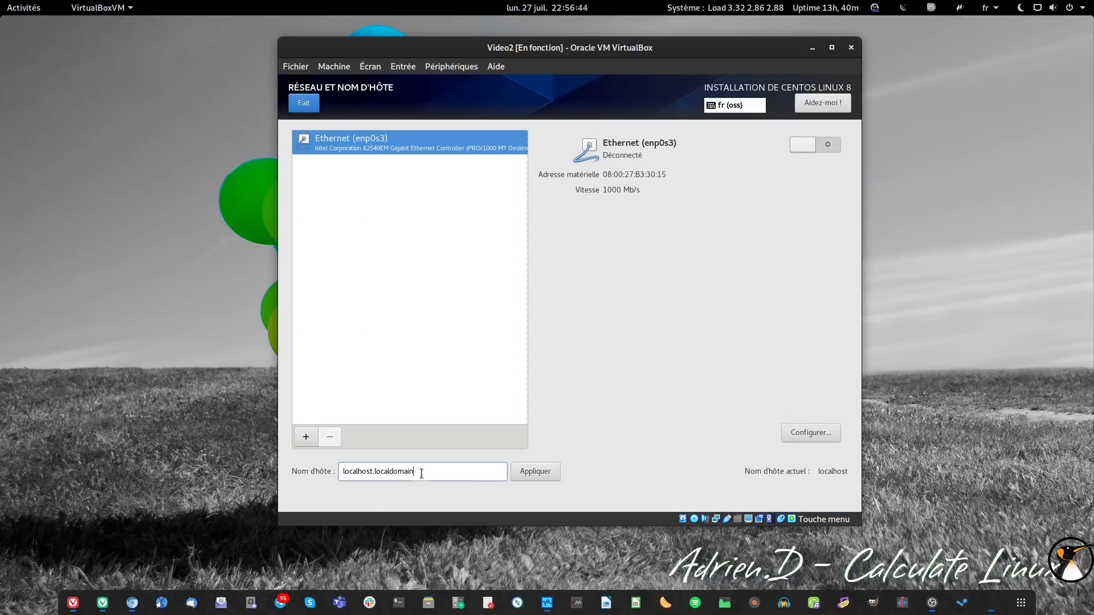
drag(420, 471, 338, 471)
text(SRV-SFTP)
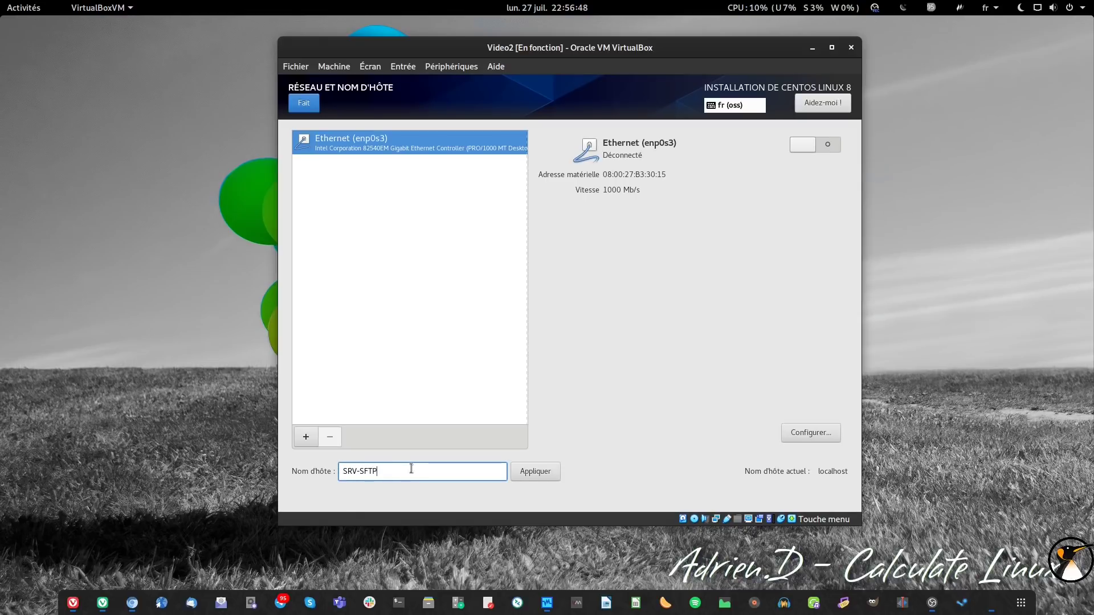
click(538, 476)
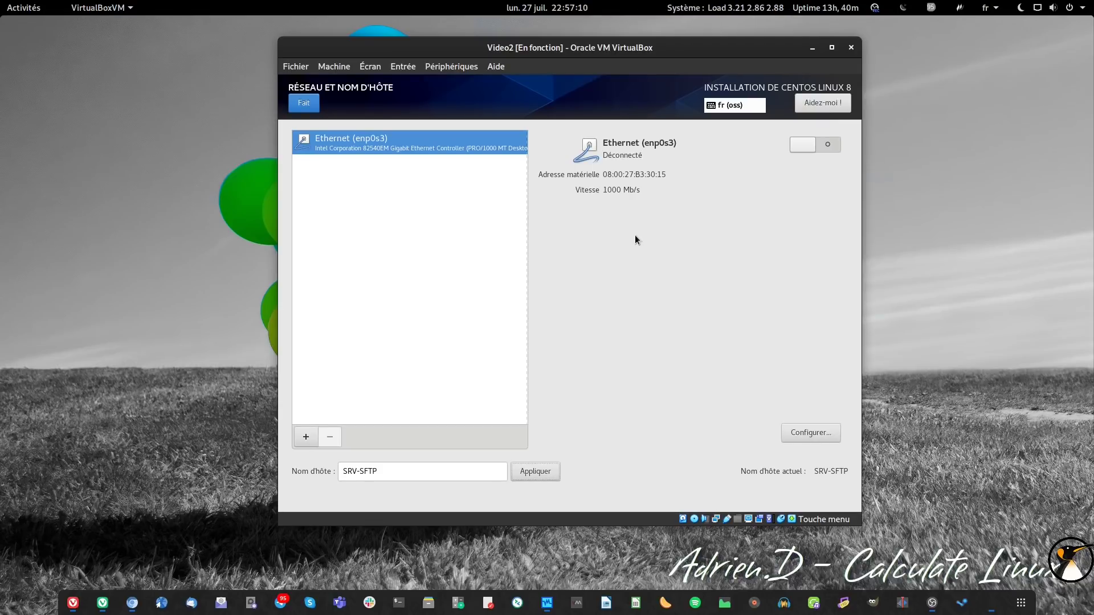
- Switch enp0s3's IPv4 method to Manuel in its connection settings
click(823, 436)
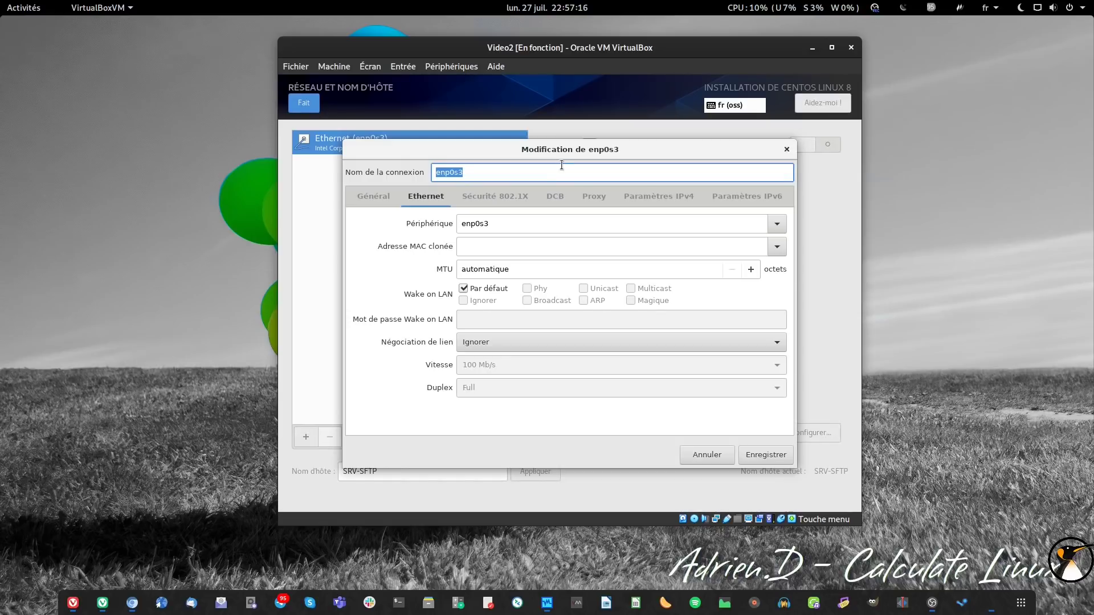
click(683, 196)
click(680, 221)
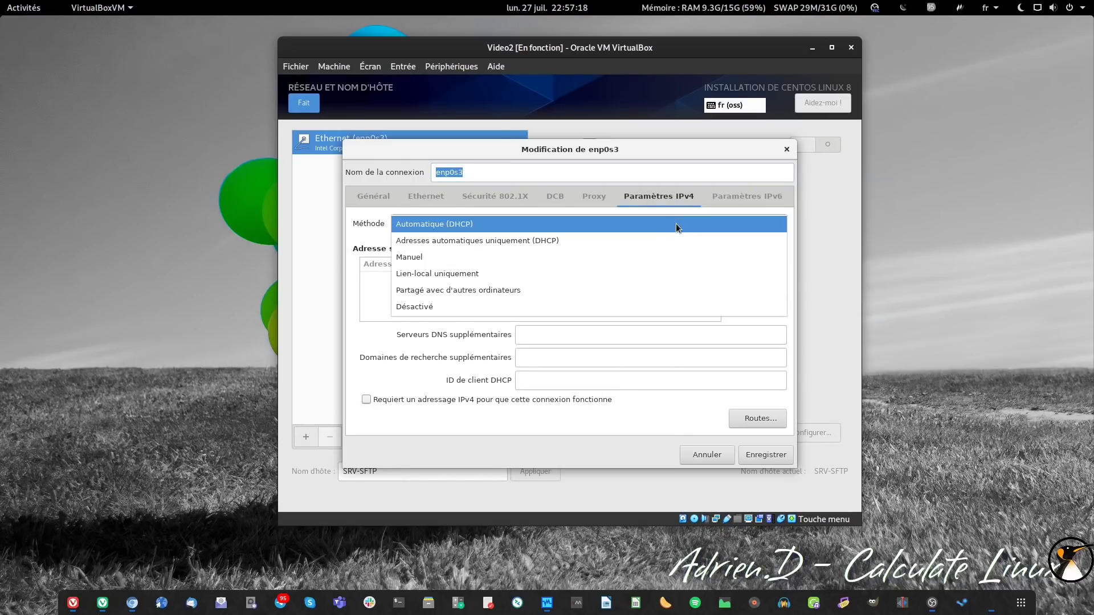
click(662, 252)
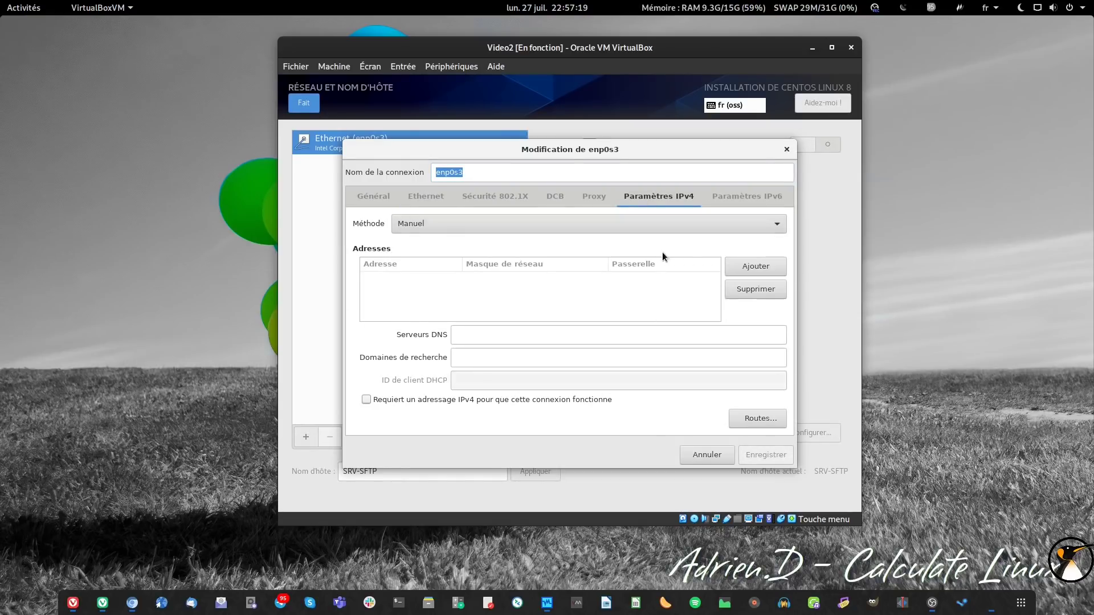
- Add address 192.168.21.103, mask 24, gateway 192.168.21.254 and DNS server 192.168.21.251
click(736, 265)
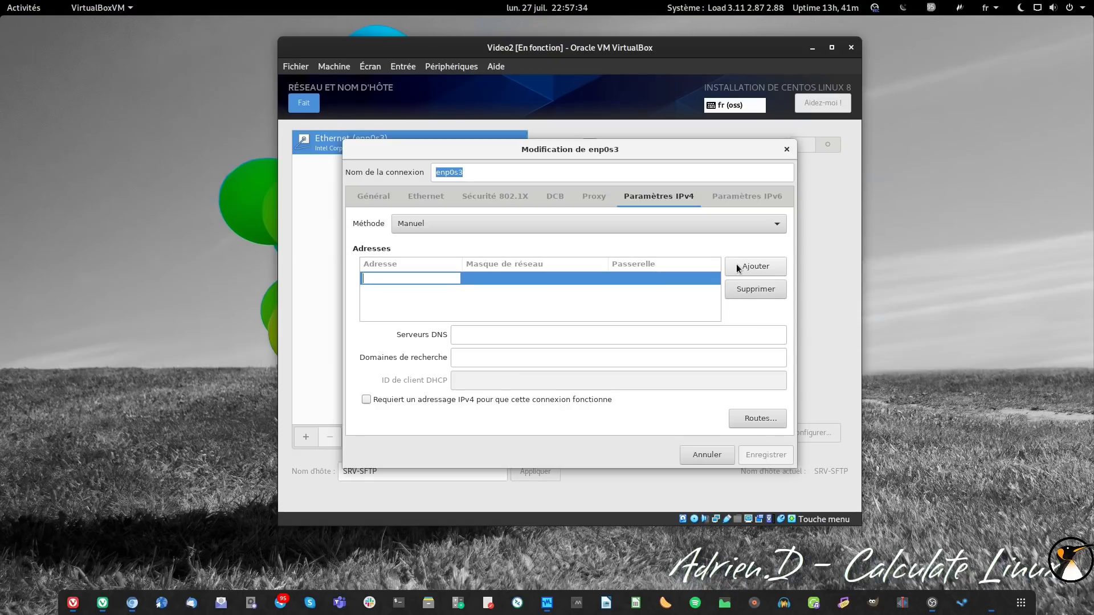
text(192.16)
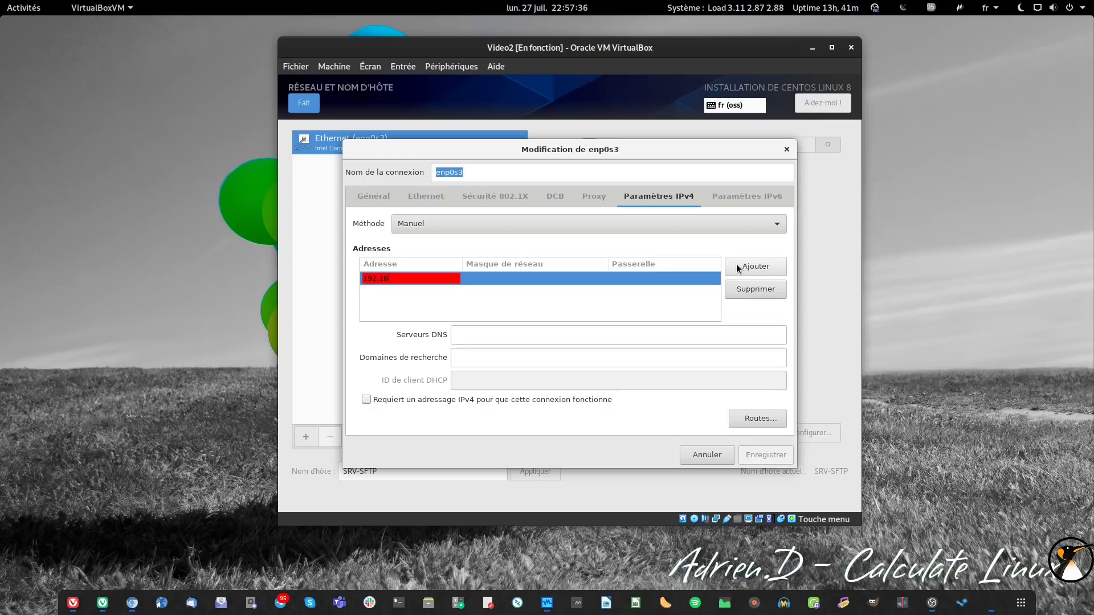
text(8.21.103)
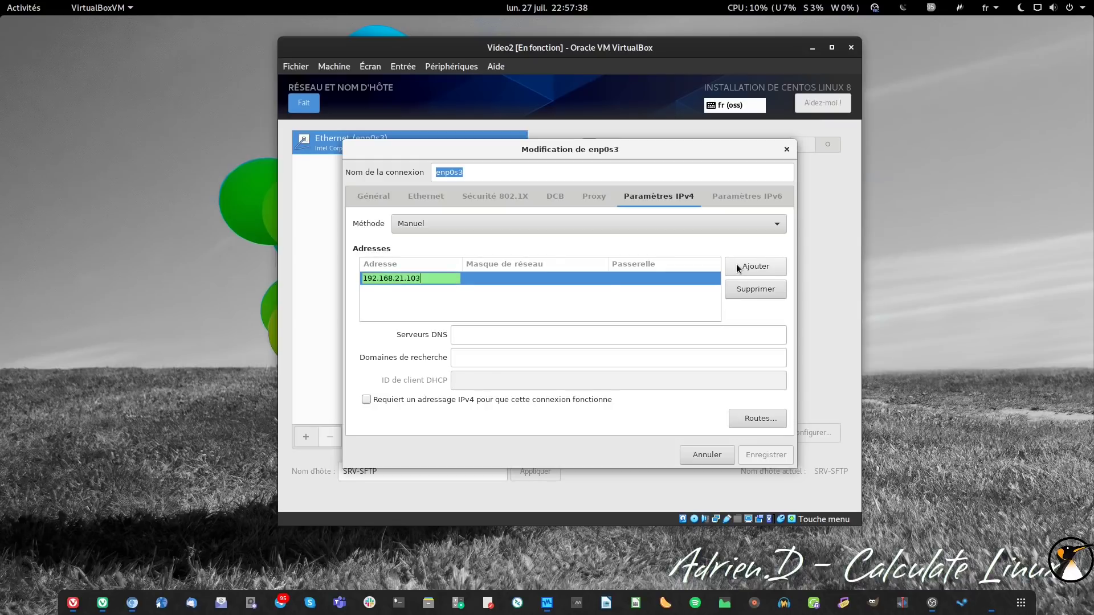
key(Tab)
text(24)
key(Tab)
text(192)
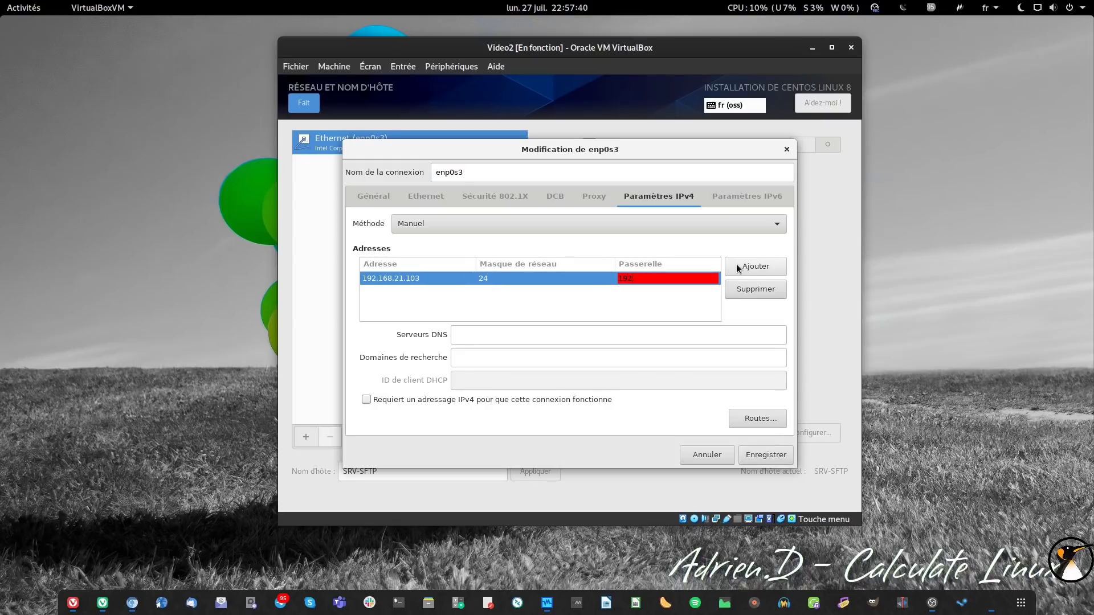
text(.168.21.254)
click(564, 334)
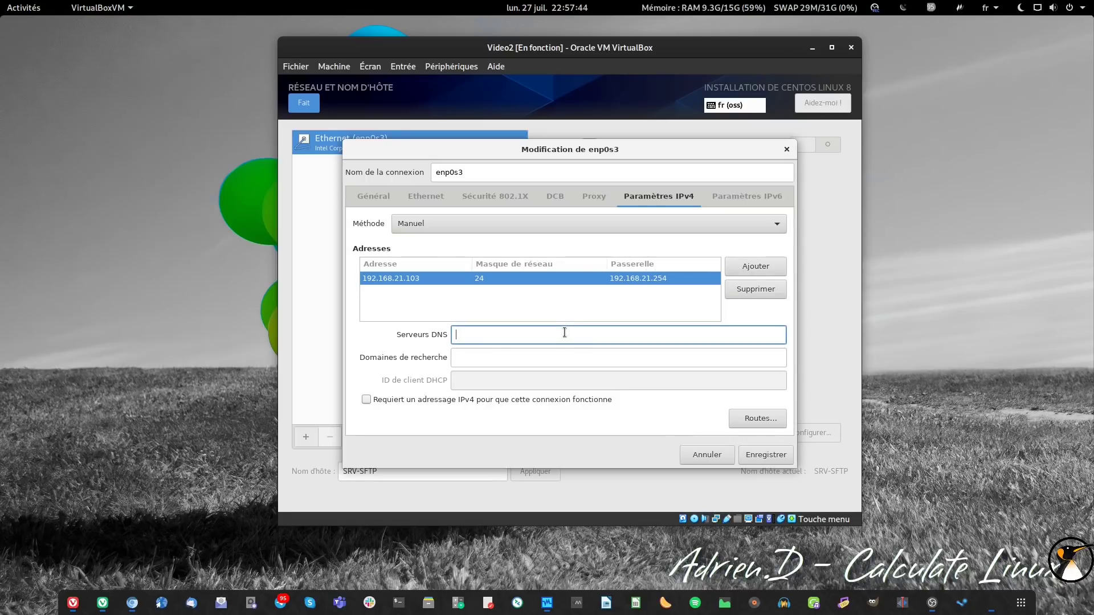
text(192.168.21.251)
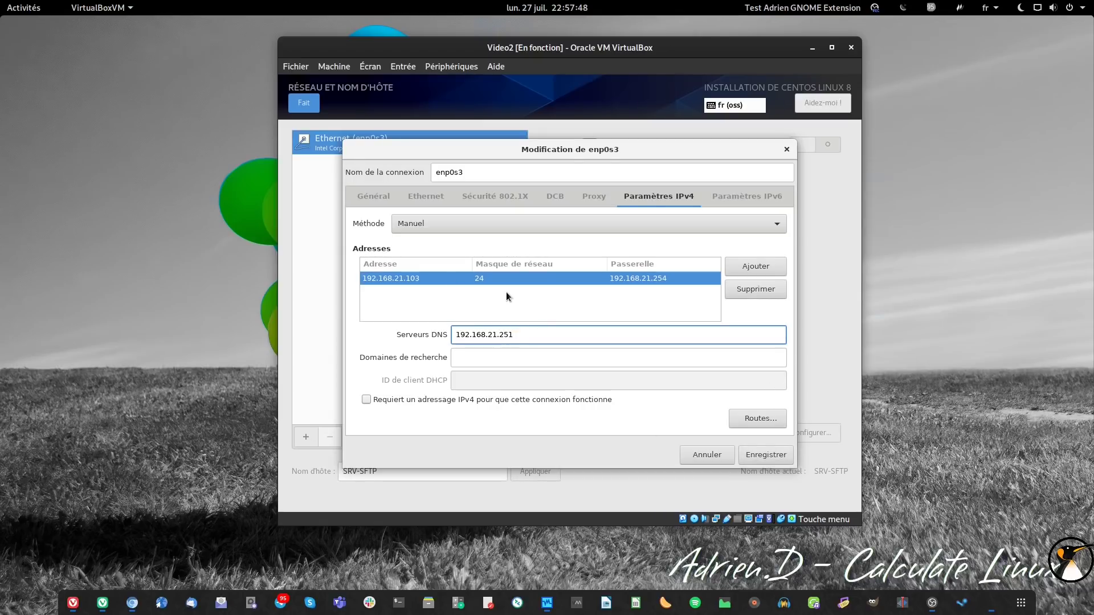
click(483, 279)
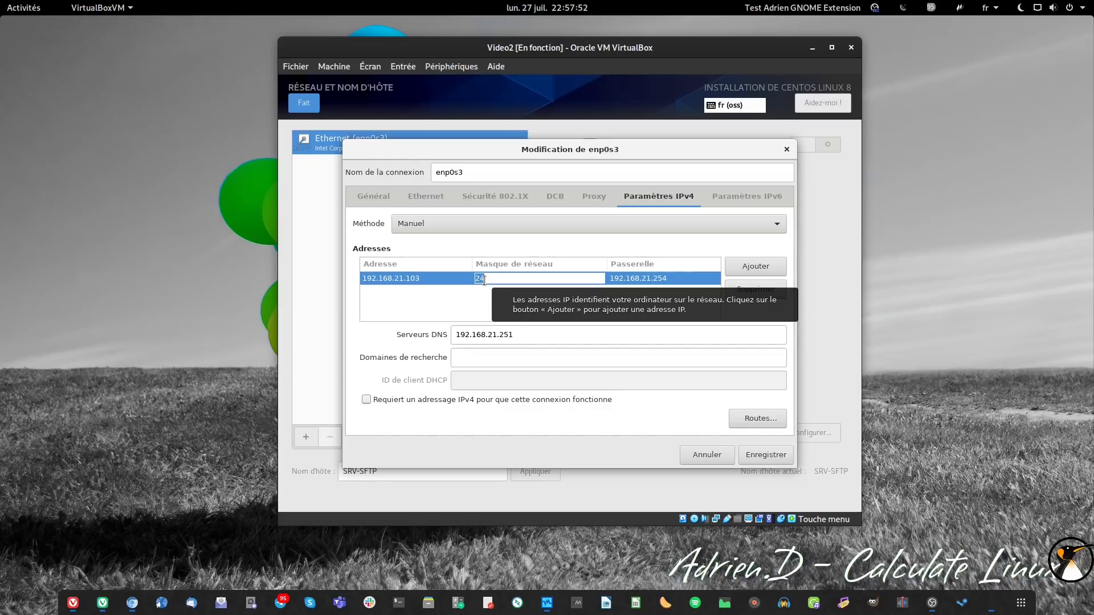
- Correct the enp0s3 netmask from 255.255.255.0 back to 24 and save the IPv4 settings
text(255.255.)
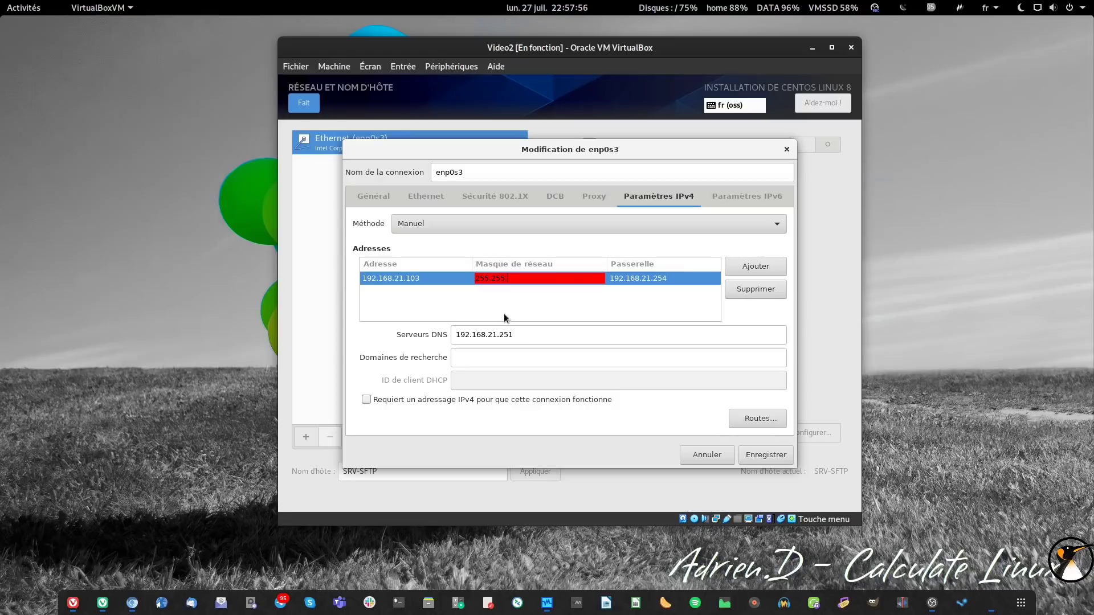
text(255.0)
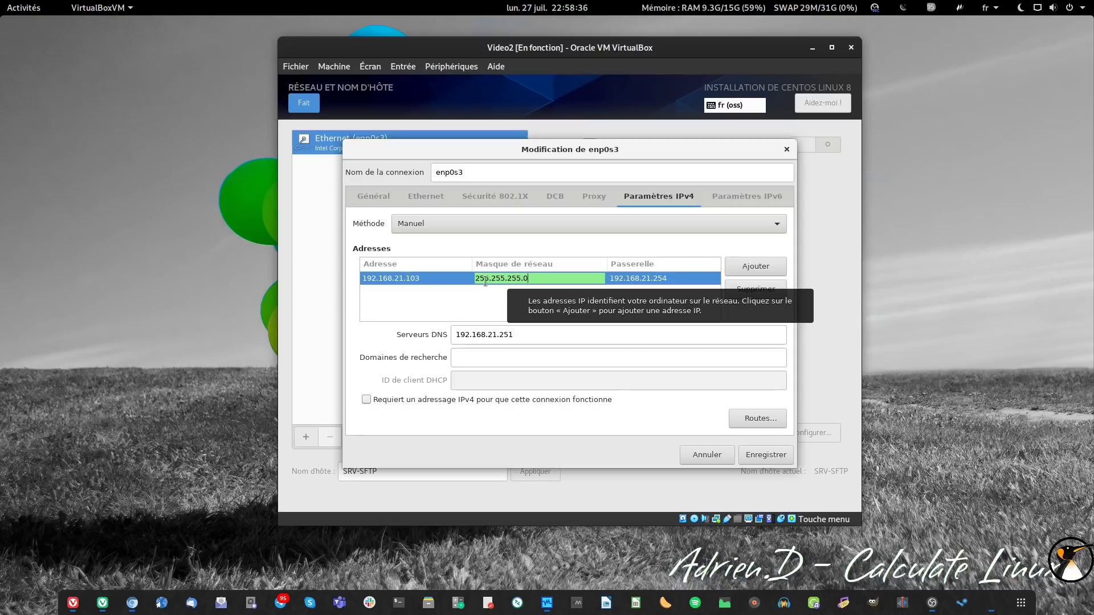
double_click(475, 279)
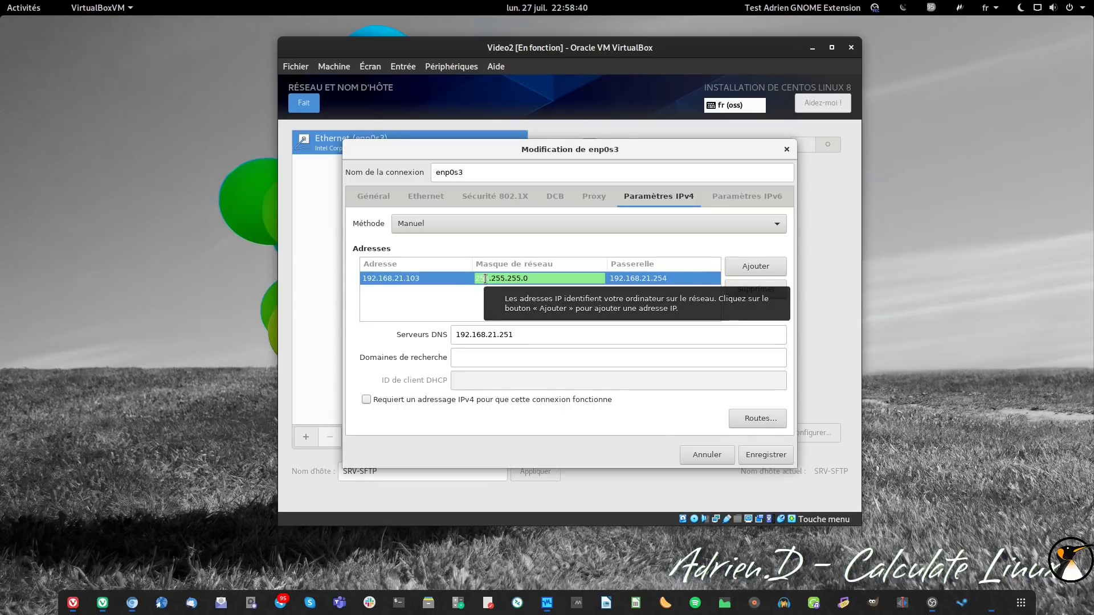
click(493, 275)
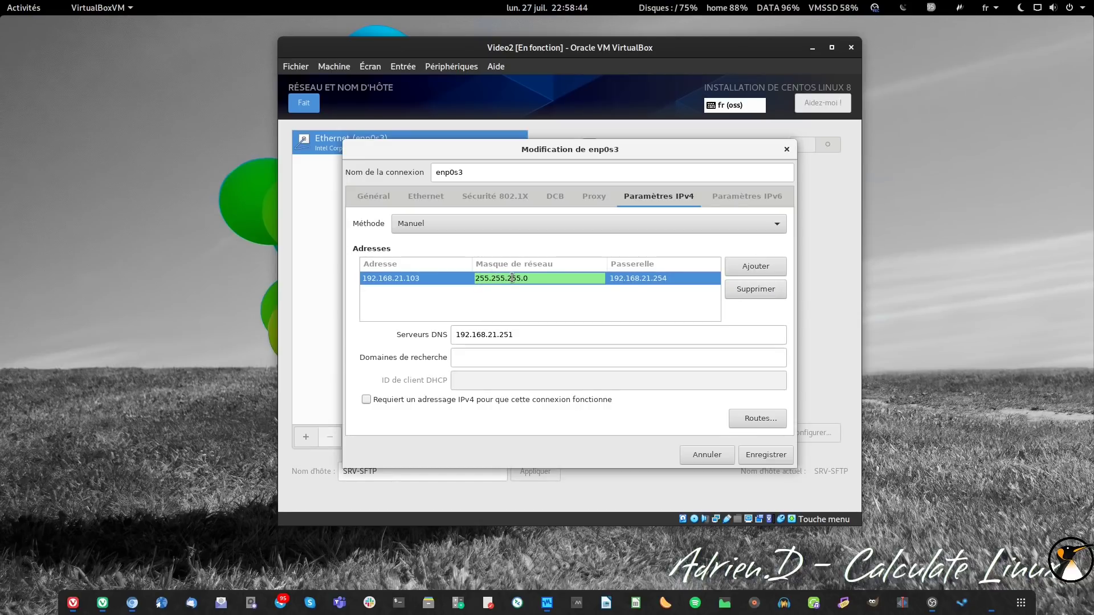
key(ctrl+a)
text(24)
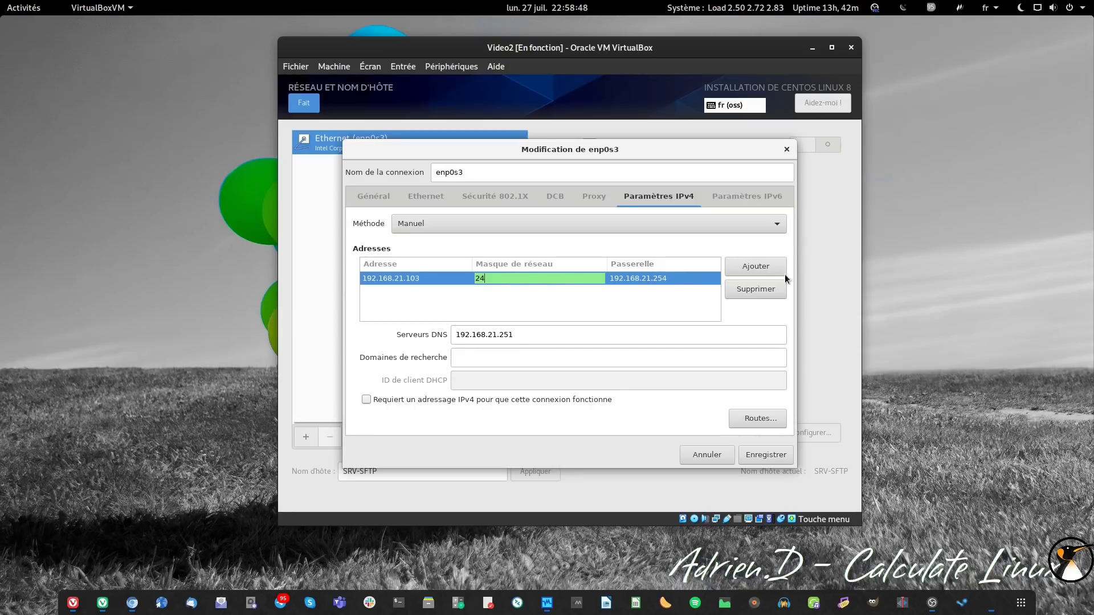
key(Return)
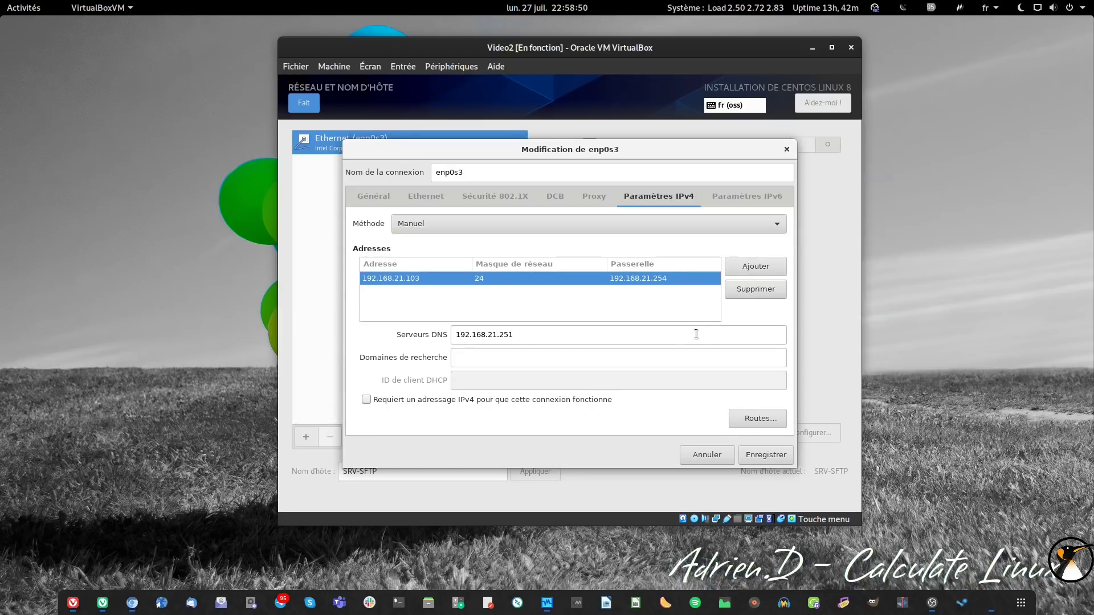
click(760, 457)
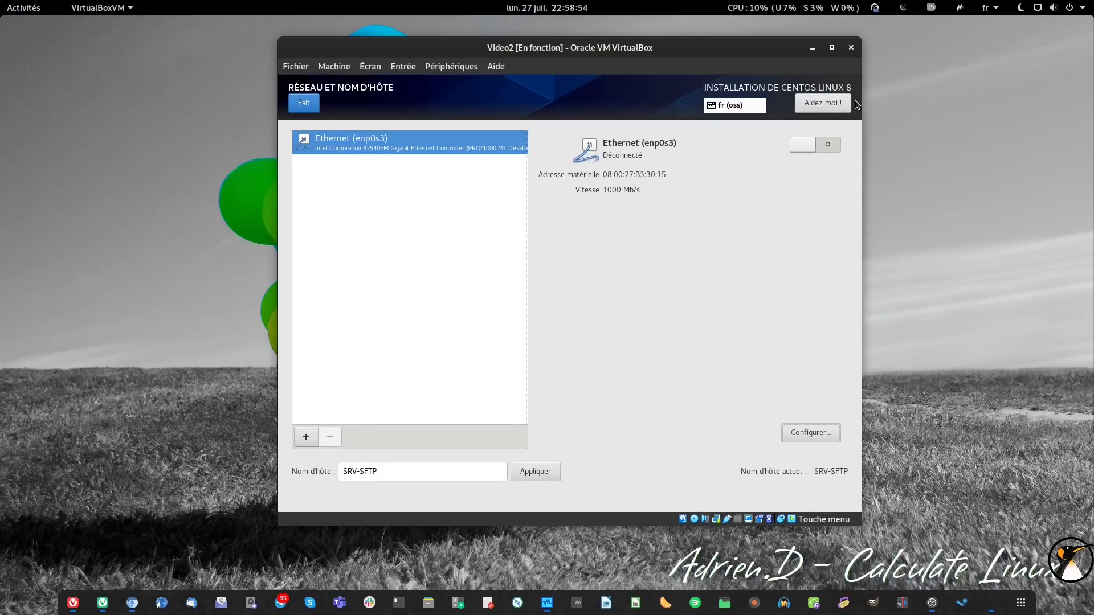
- Connect enp0s3 and set the time zone to Europe/Paris
click(820, 146)
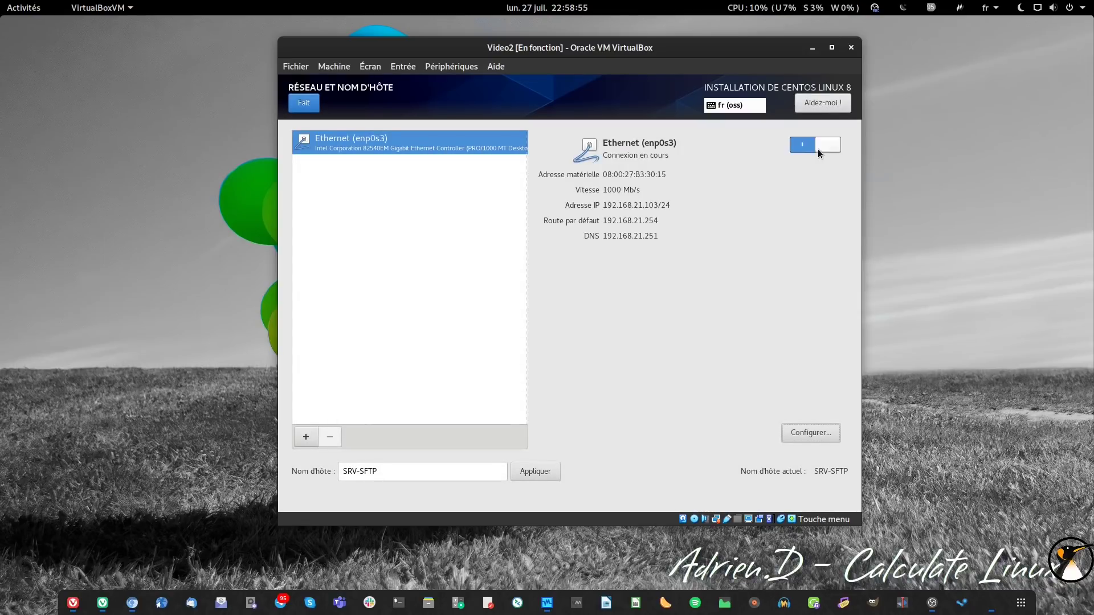
click(311, 104)
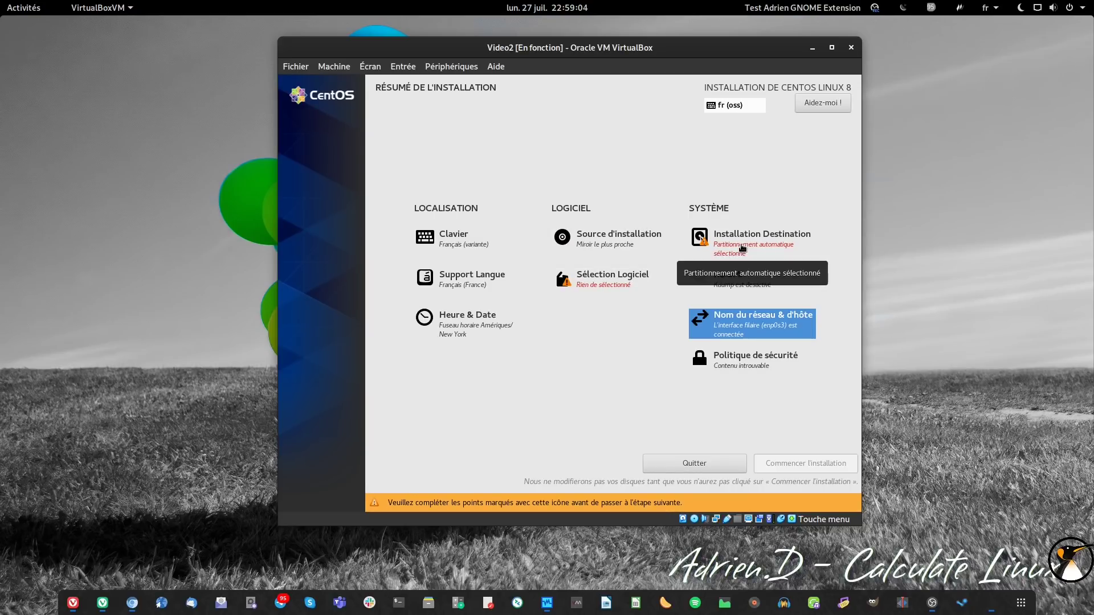
click(475, 334)
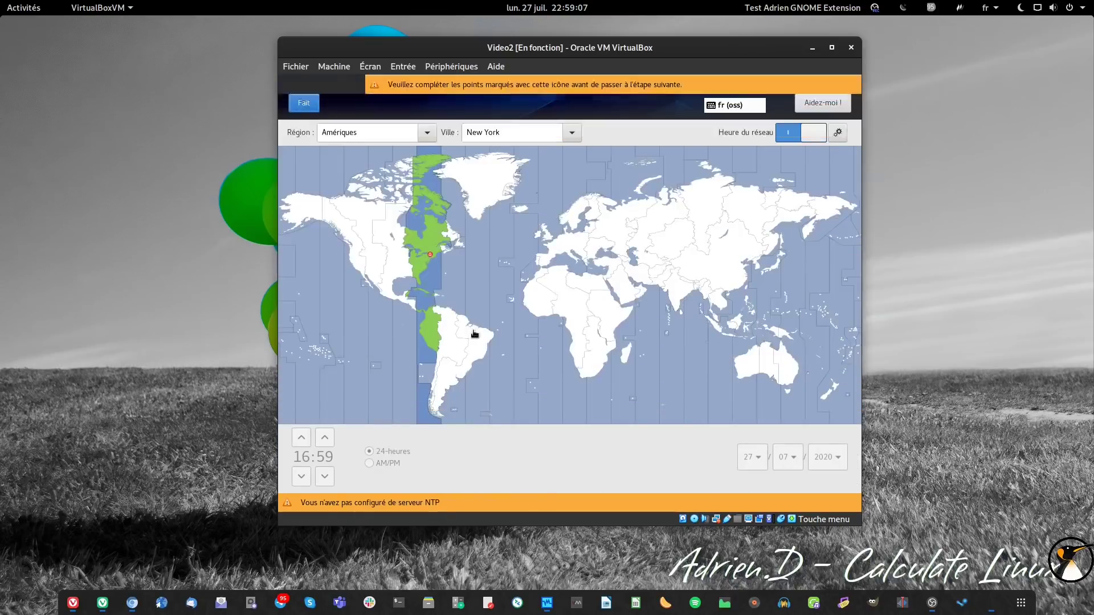
click(553, 251)
click(305, 105)
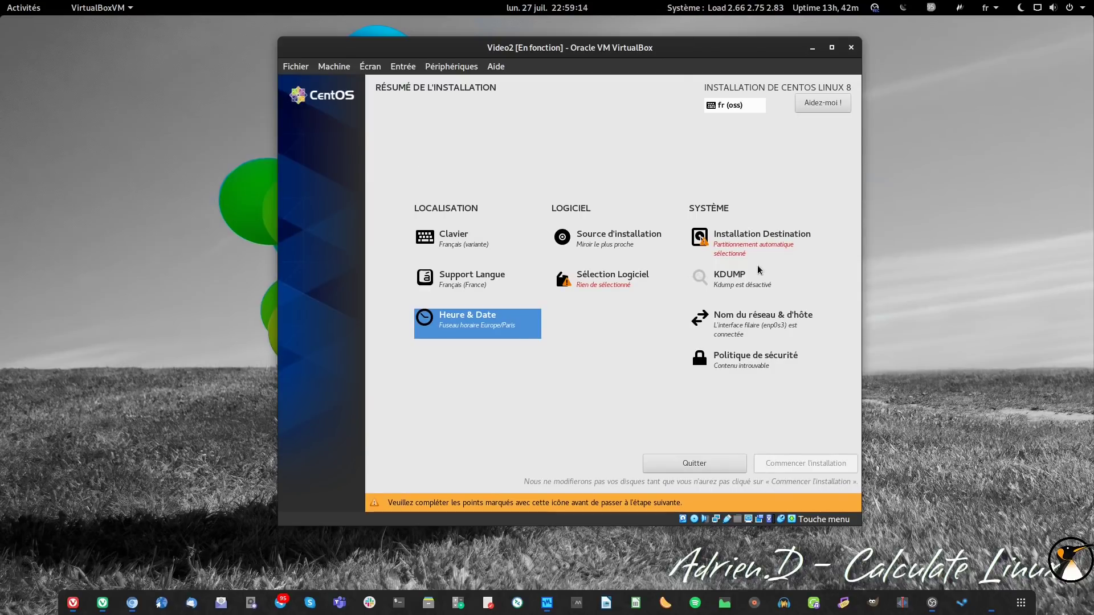
- Select Installation minimale with the Standard add-on, then go to Installation Destination
click(587, 285)
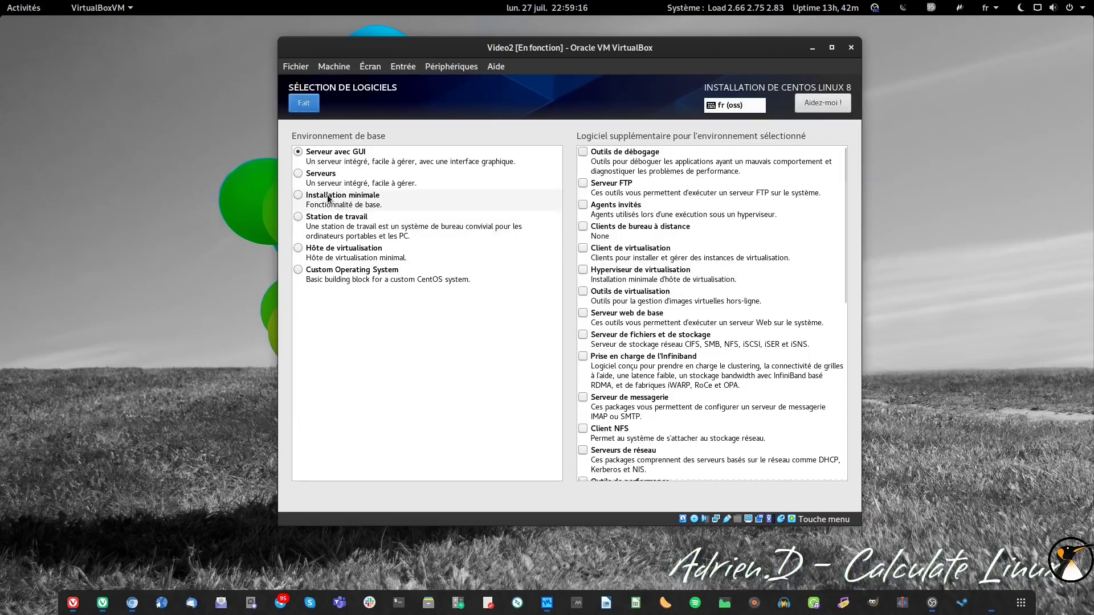
click(298, 195)
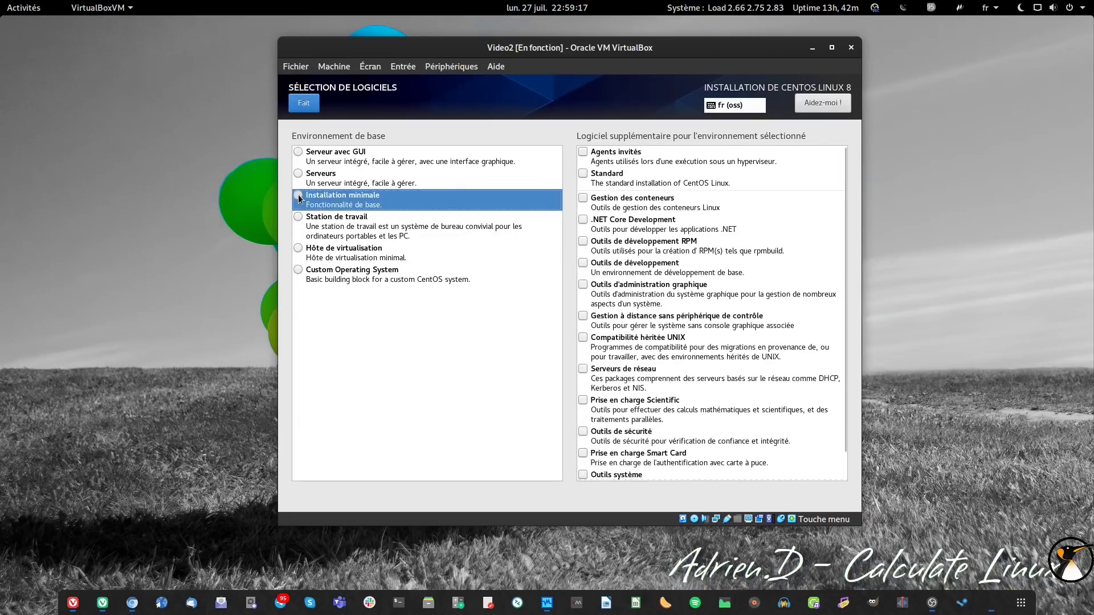
click(583, 174)
click(296, 102)
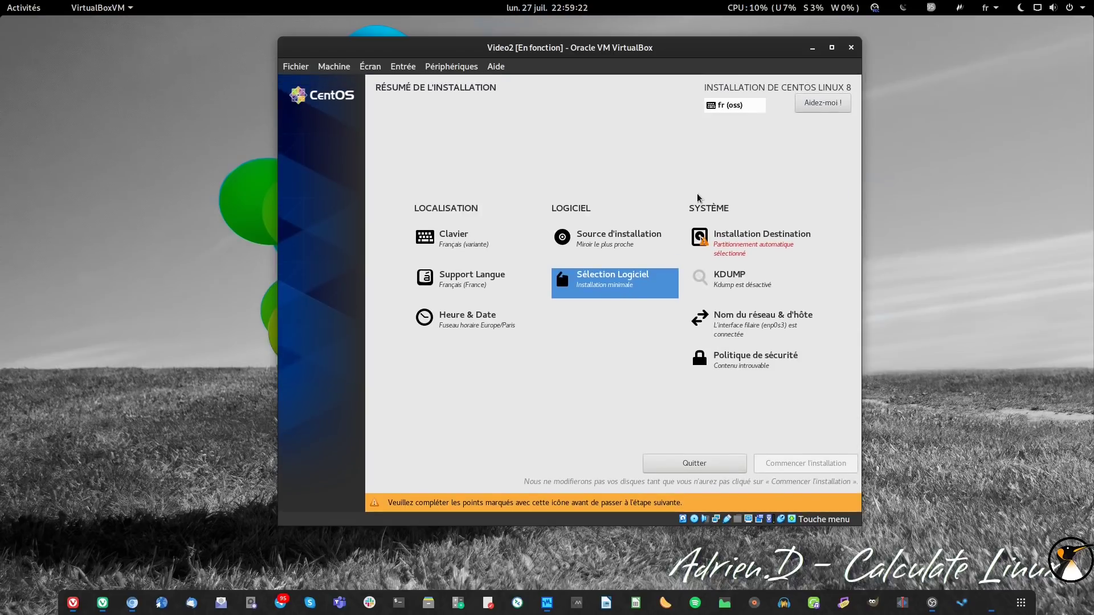
click(725, 247)
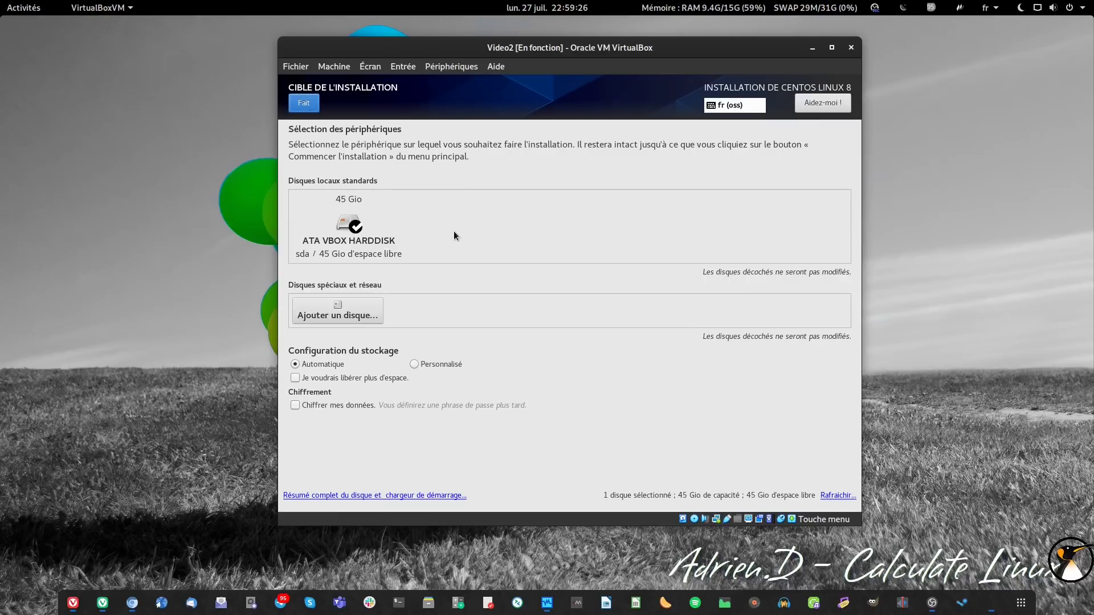
- Choose Personnalisé storage configuration to reach manual LVM partitioning
click(414, 365)
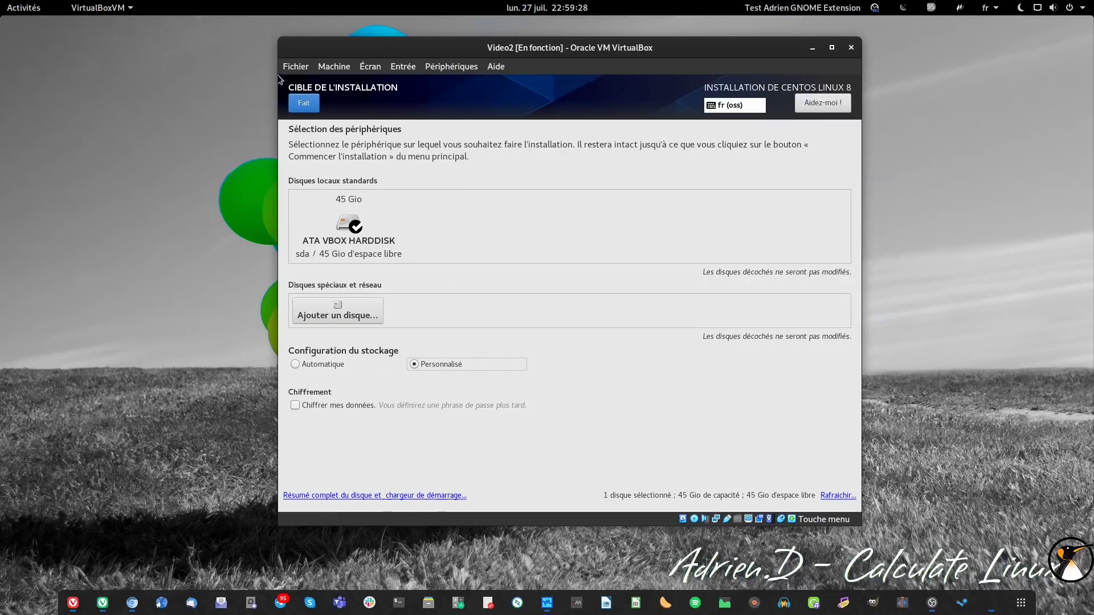
click(306, 106)
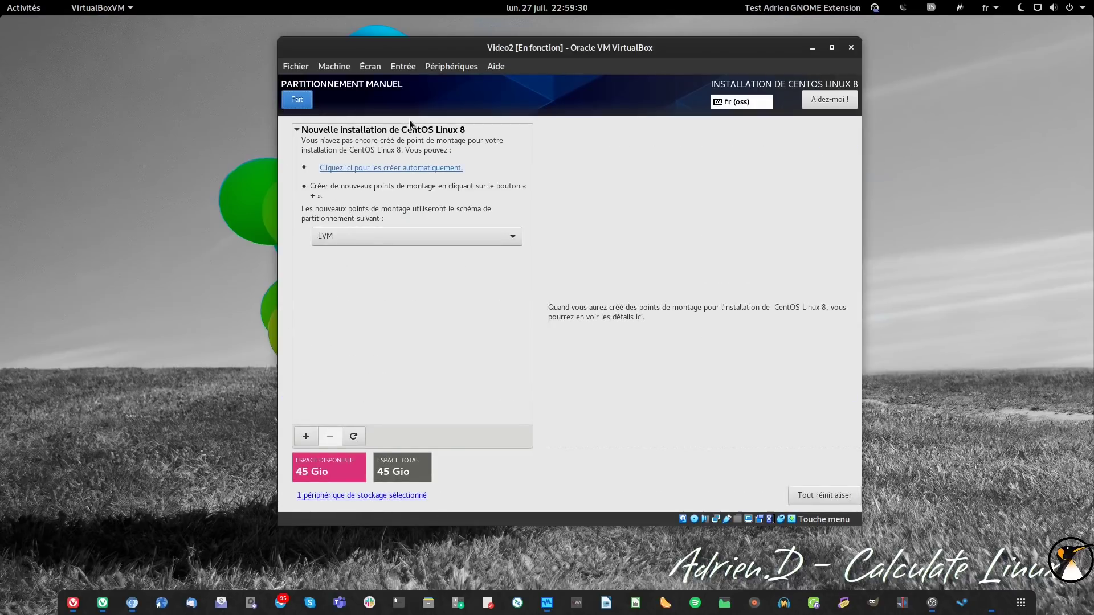
- Auto-create the default partitions and shrink /boot/efi to 100 Mio
click(404, 169)
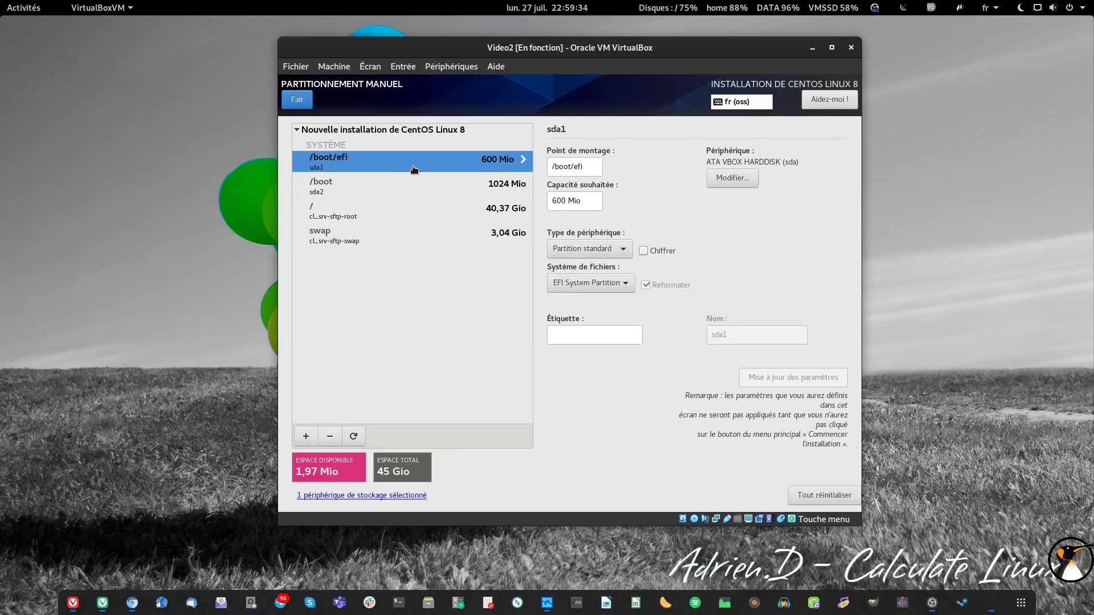
double_click(550, 200)
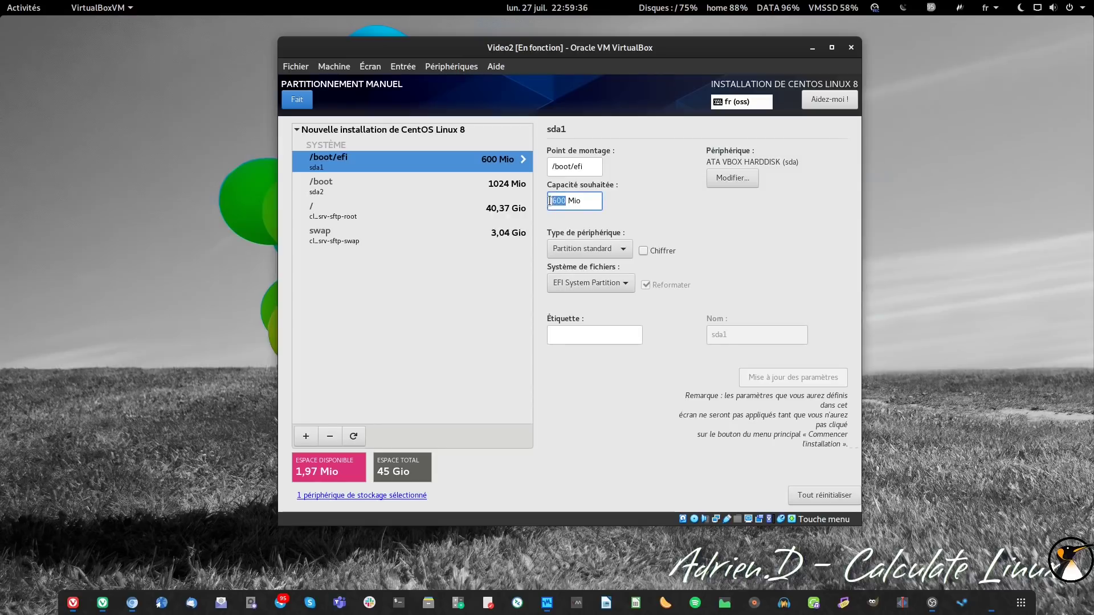
text(100)
click(820, 379)
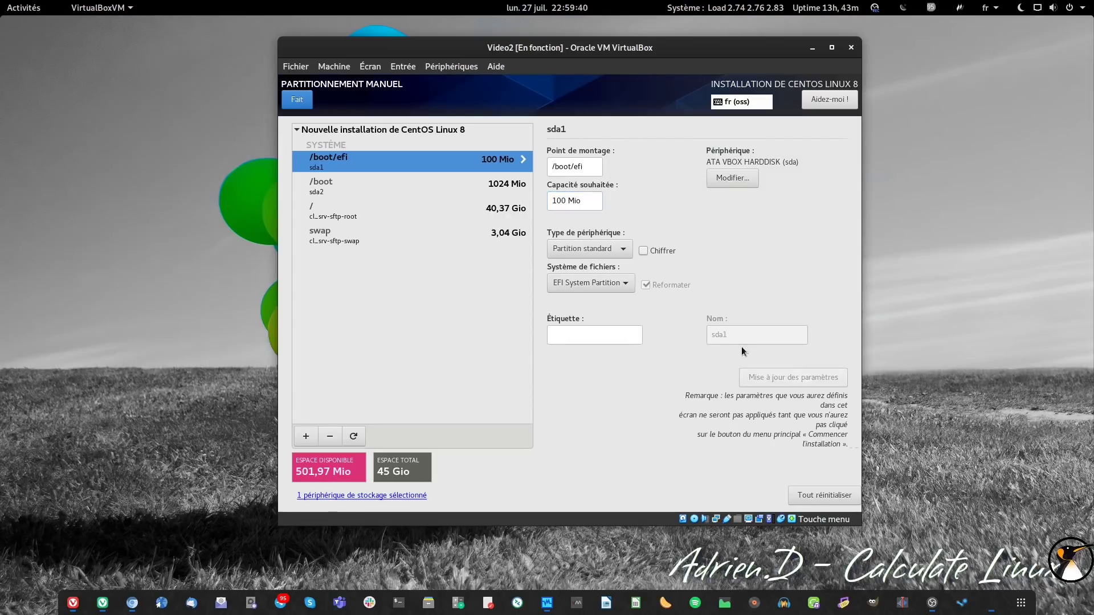
click(325, 186)
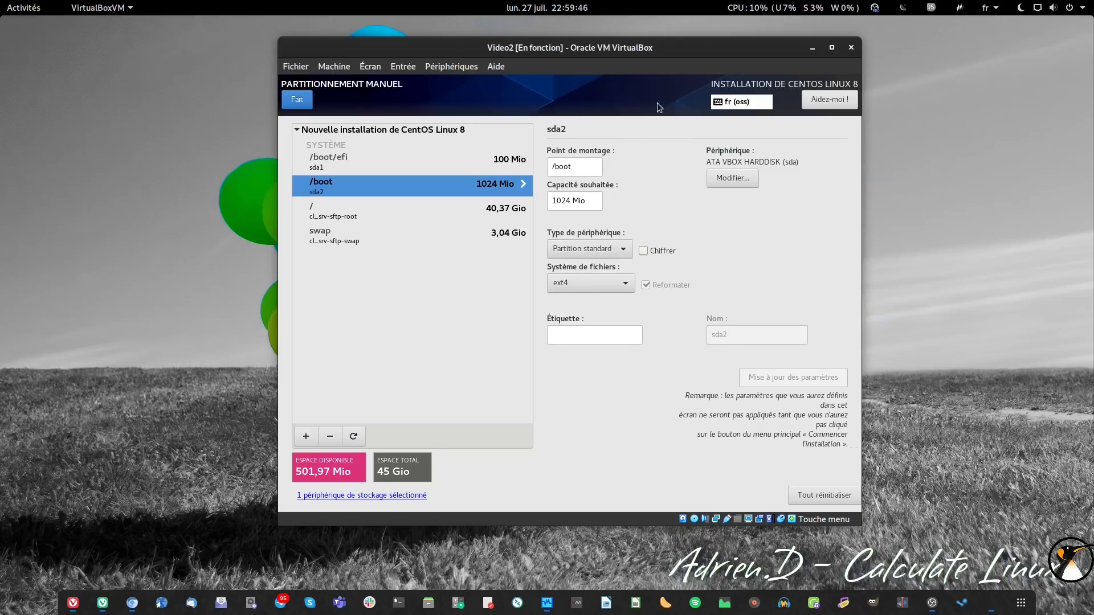
- Reduce the swap volume to 1020 Mio
click(391, 236)
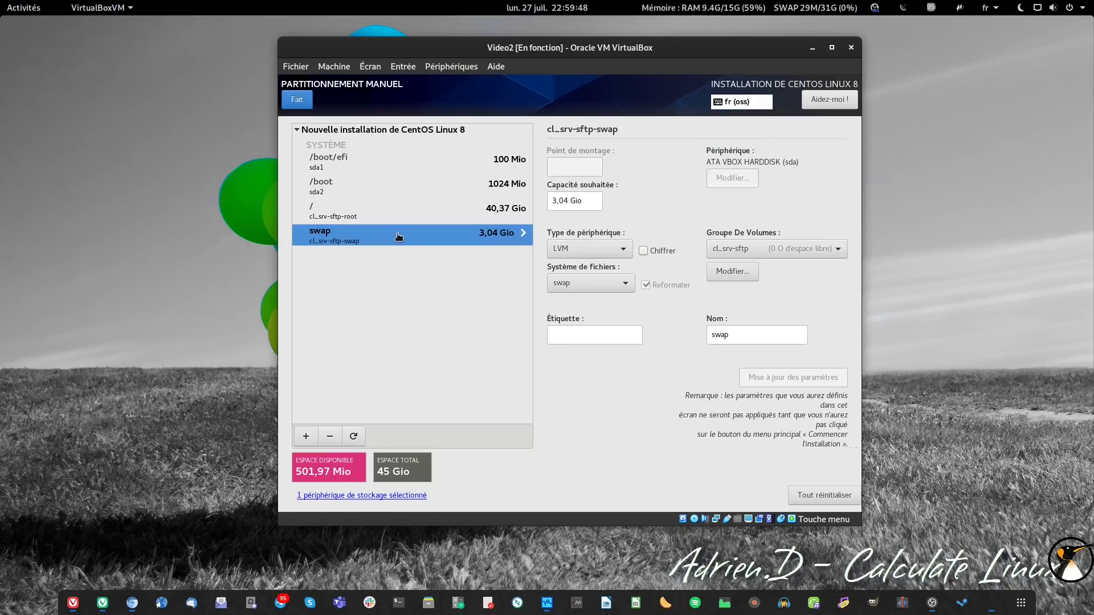
double_click(567, 202)
text(1)
click(775, 377)
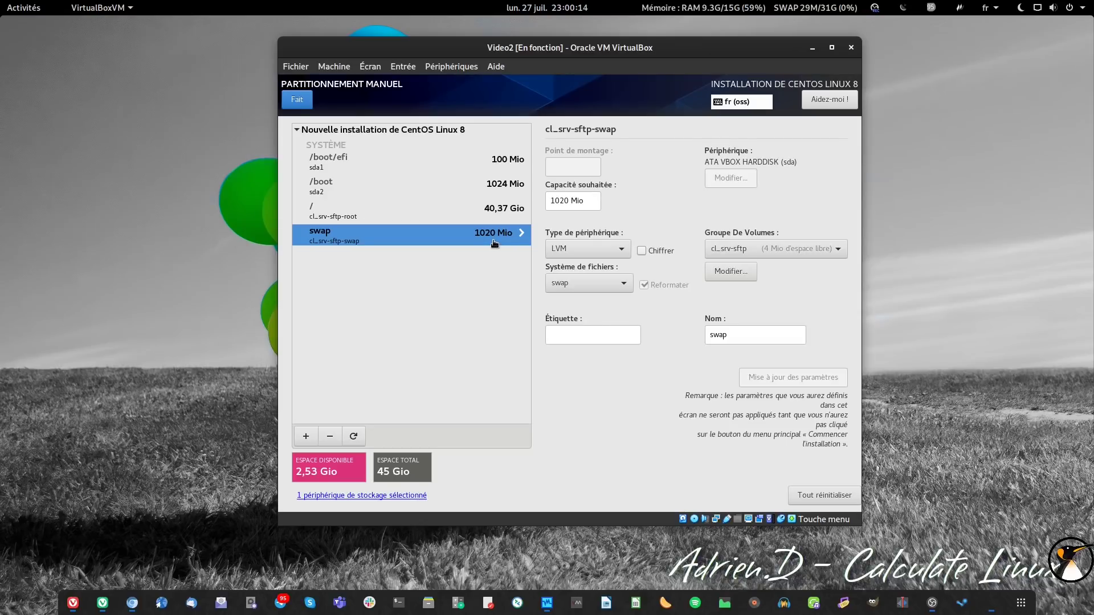
- Resize the root volume / to 10 Gio formatted as ext4
click(498, 215)
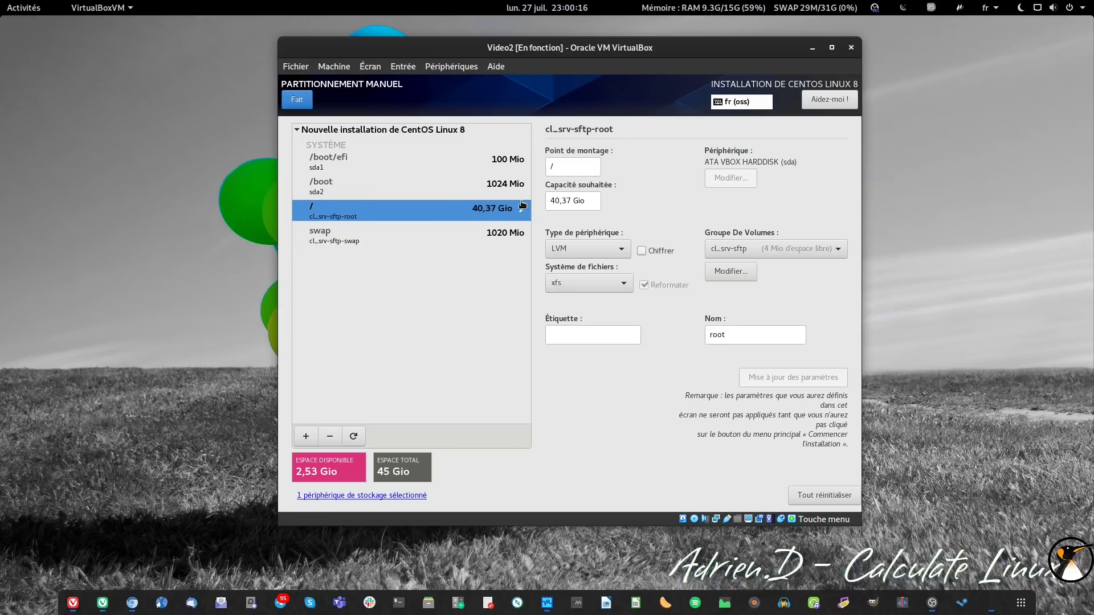
drag(570, 201, 540, 203)
text(10)
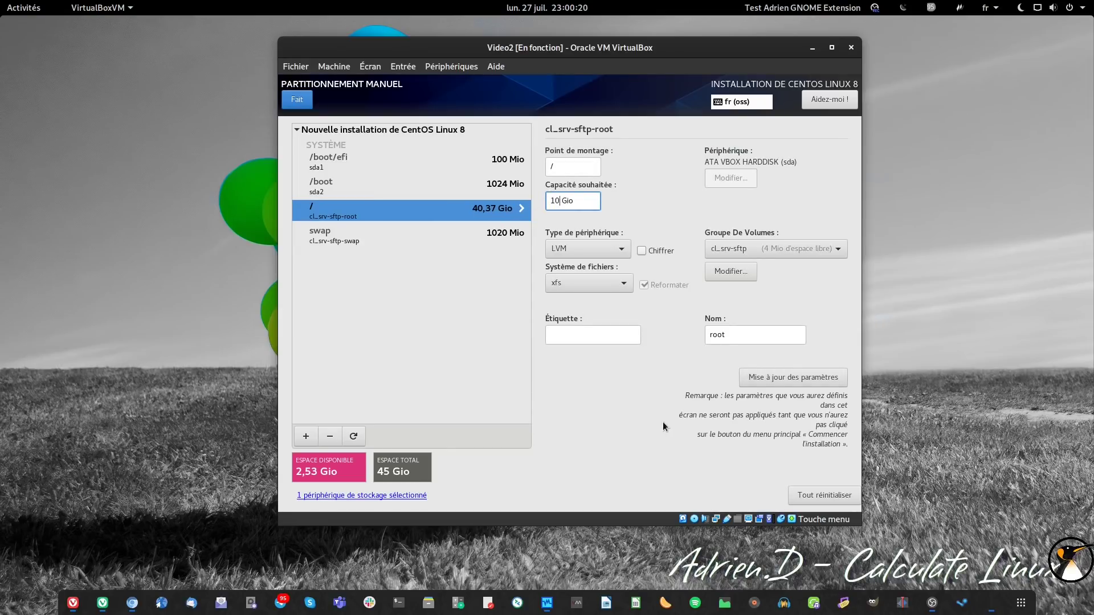
click(575, 280)
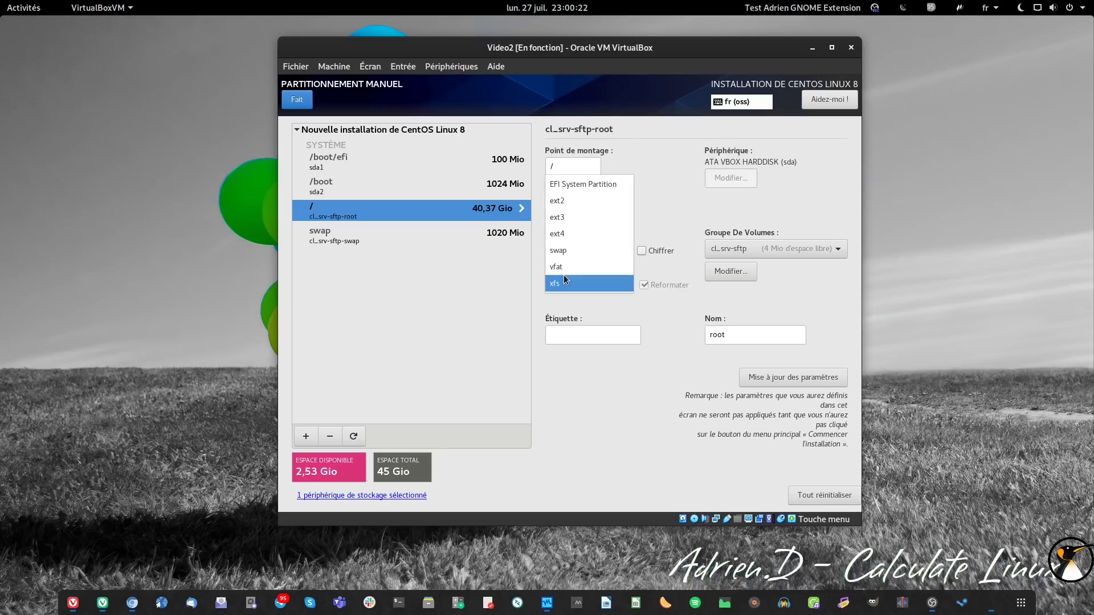
click(572, 233)
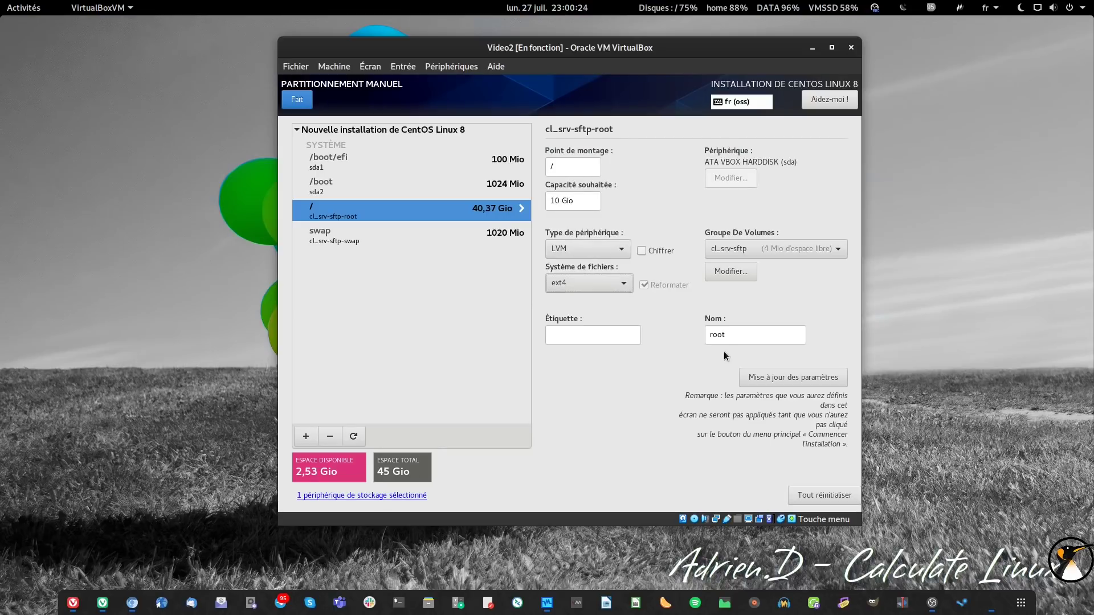
click(771, 380)
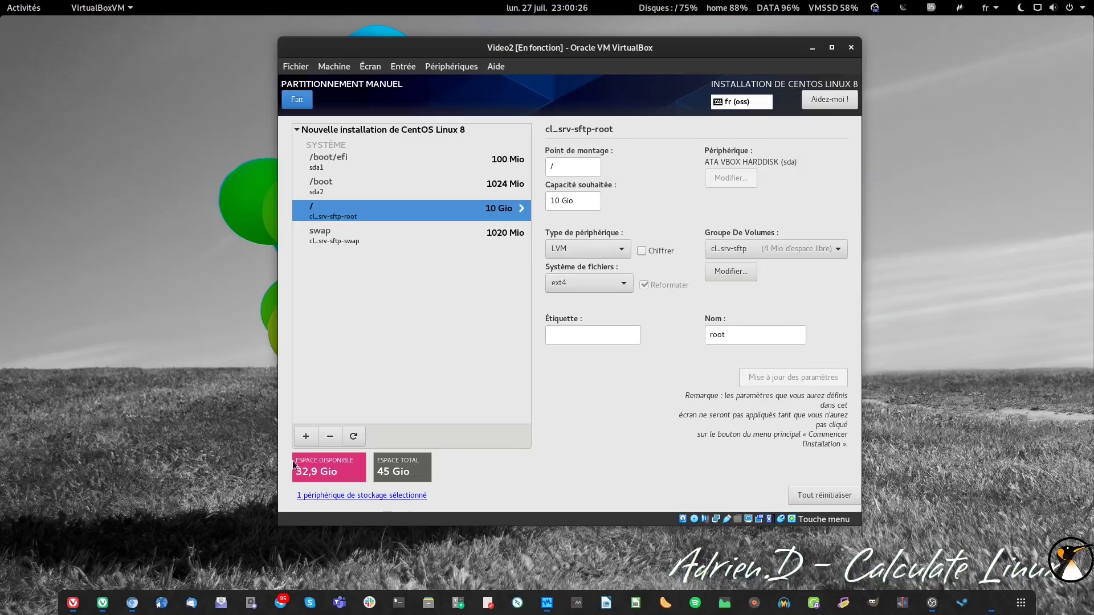
click(306, 436)
- Add a /var mount point of 10 G and set its file system to ext4
click(647, 294)
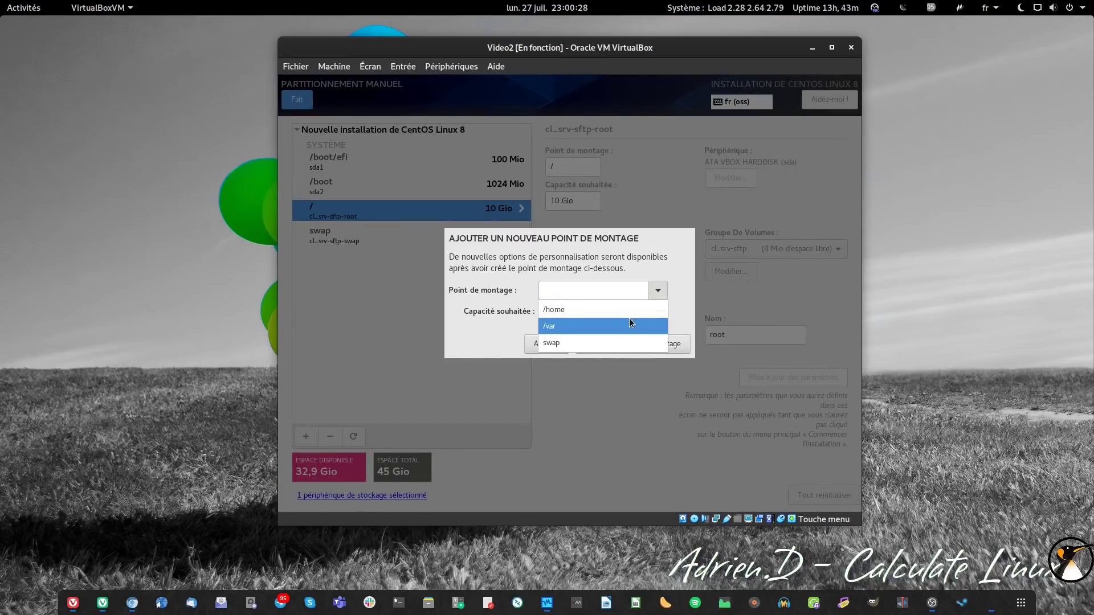
click(629, 318)
click(634, 308)
text(10 G)
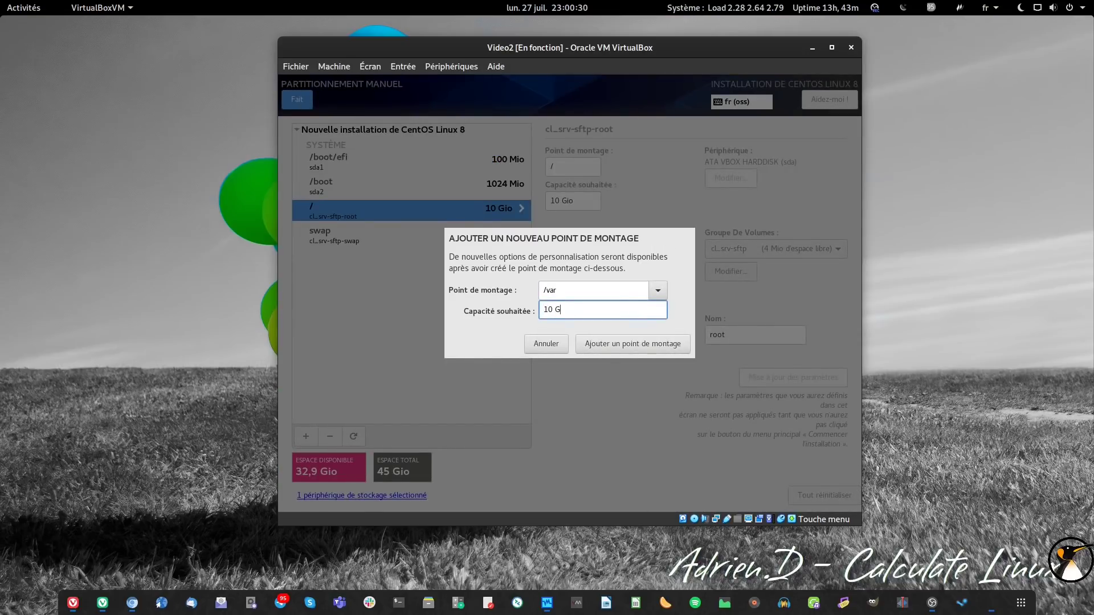
click(626, 348)
click(598, 282)
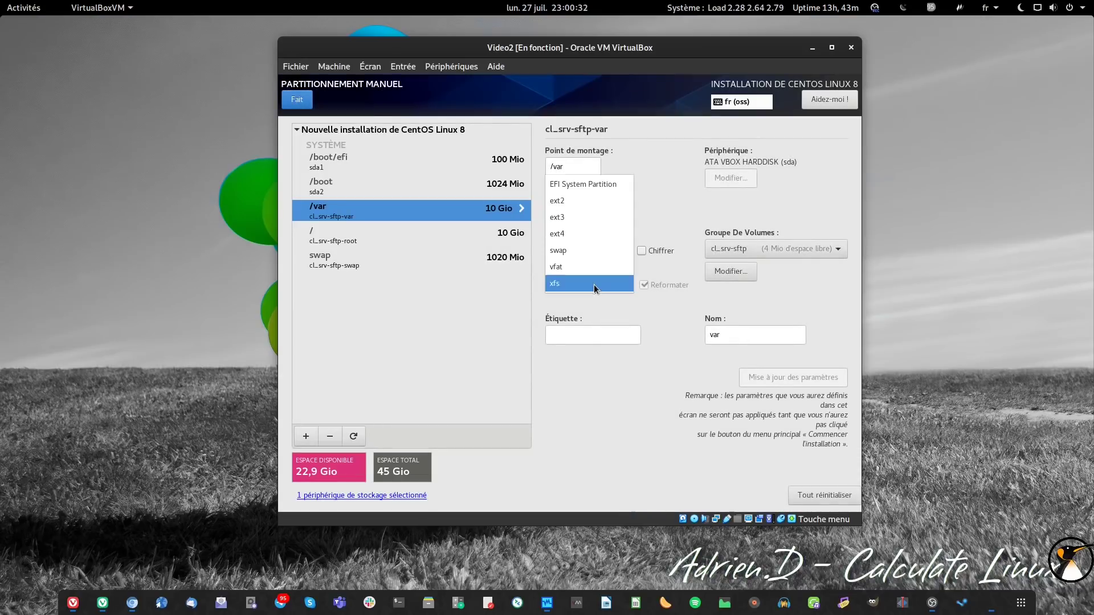
click(593, 228)
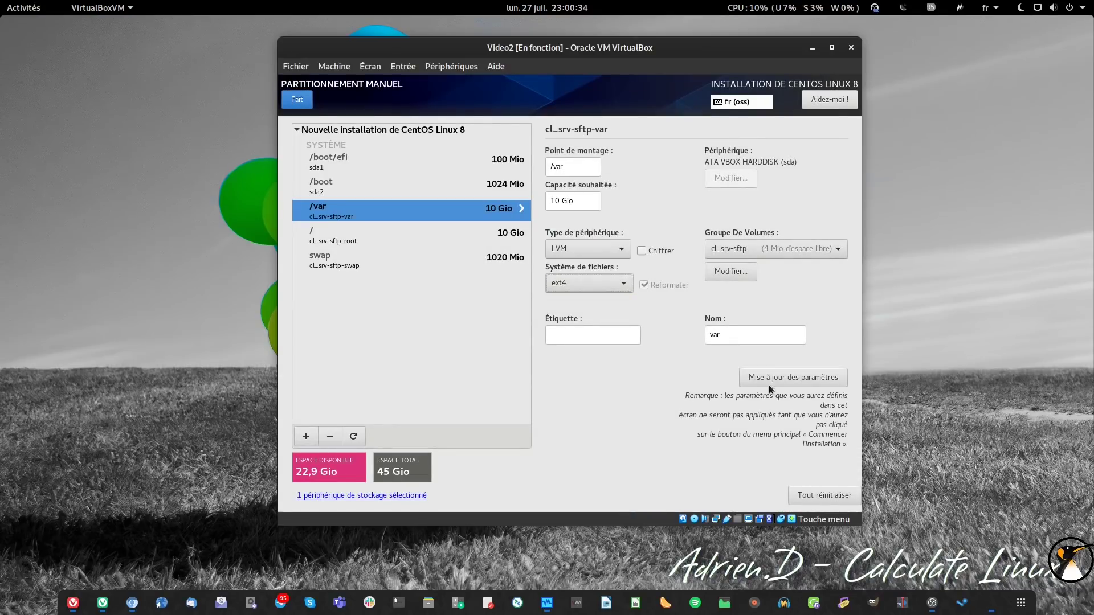
click(799, 379)
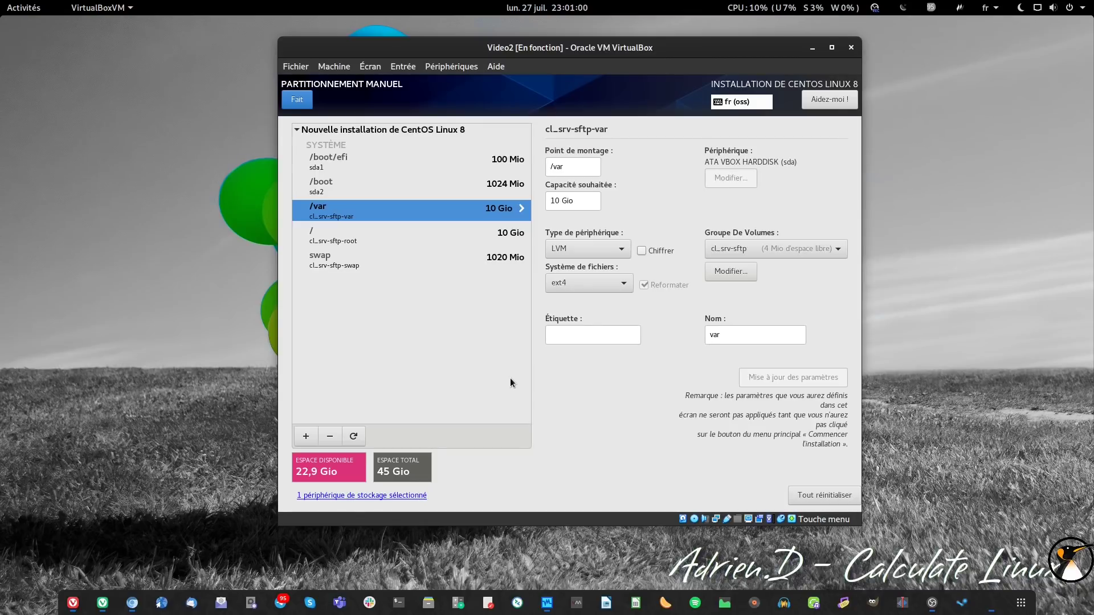
- Create a new /sftp mount point with a desired capacity of 10 G
click(305, 436)
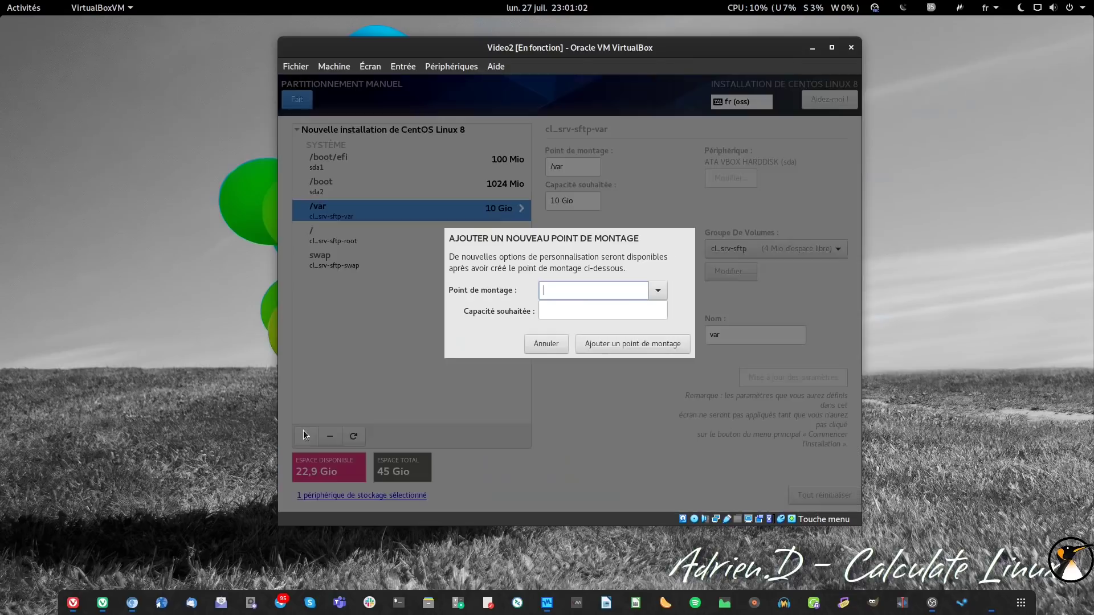
click(652, 292)
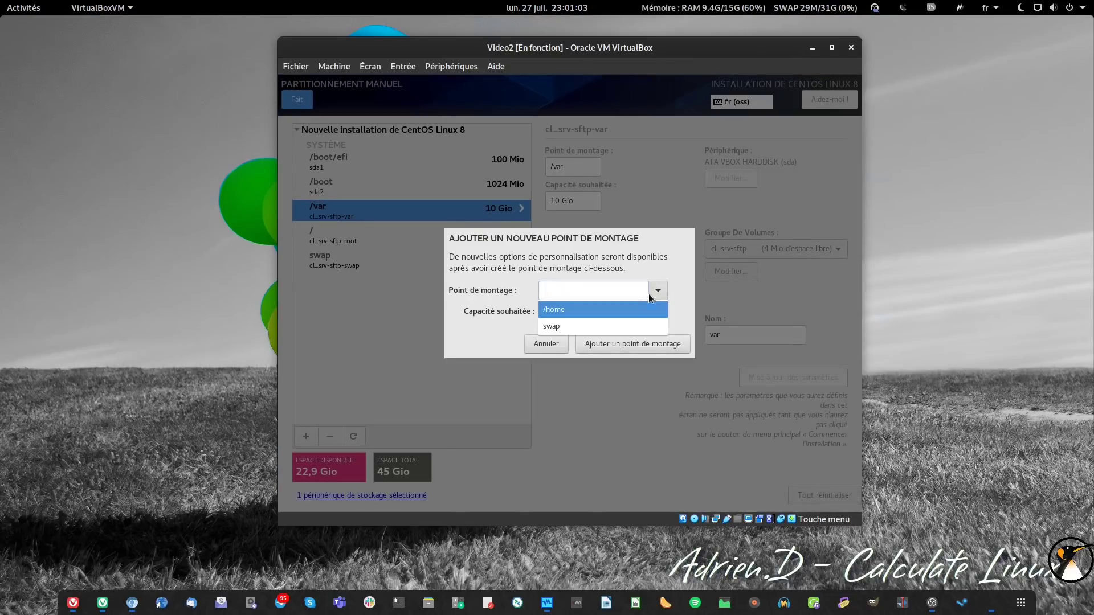
click(560, 296)
text(/sftp)
click(598, 310)
text(10 G)
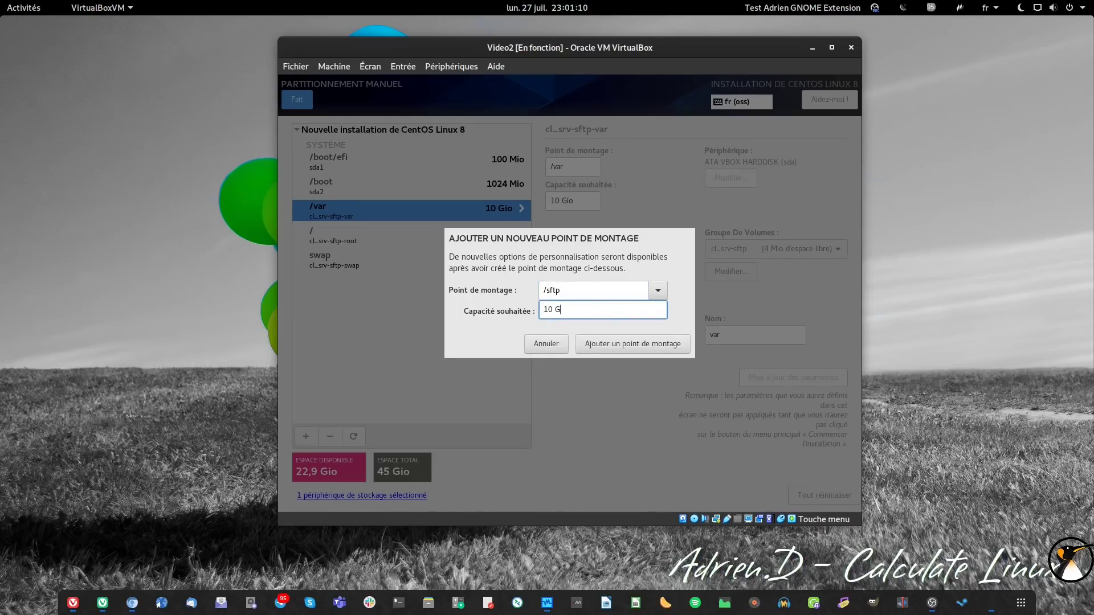
click(614, 339)
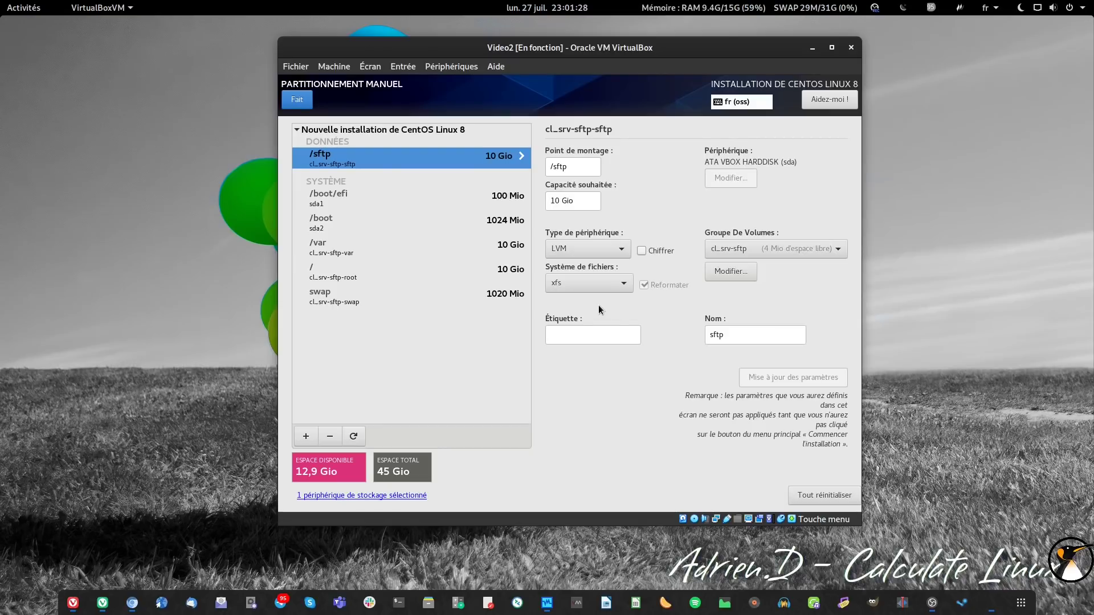
- Change the /sftp filesystem from xfs to ext4 and begin another mount point
click(598, 284)
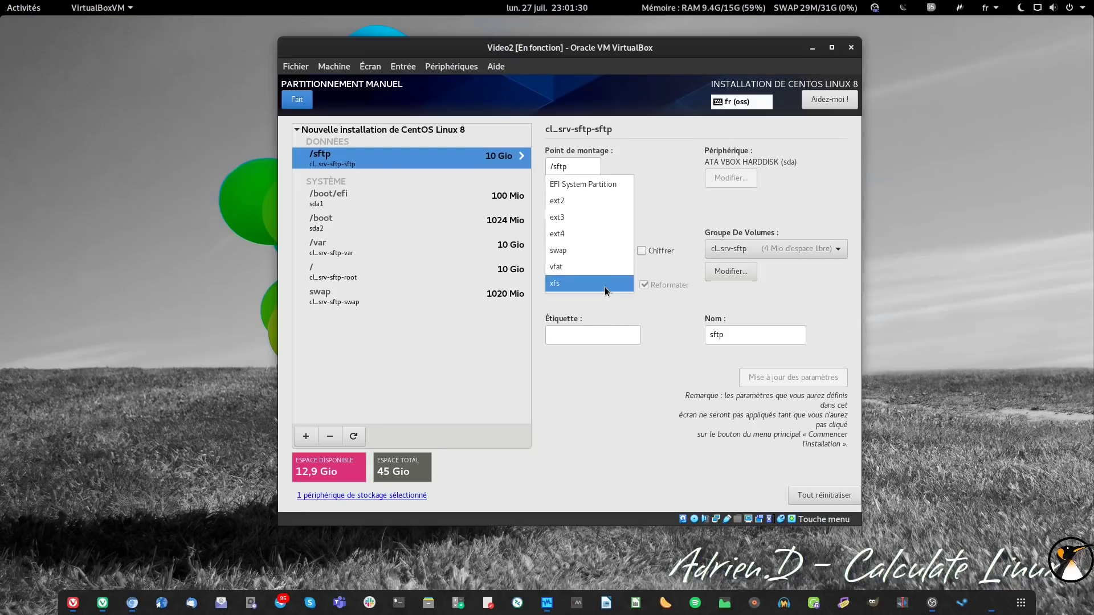
click(589, 231)
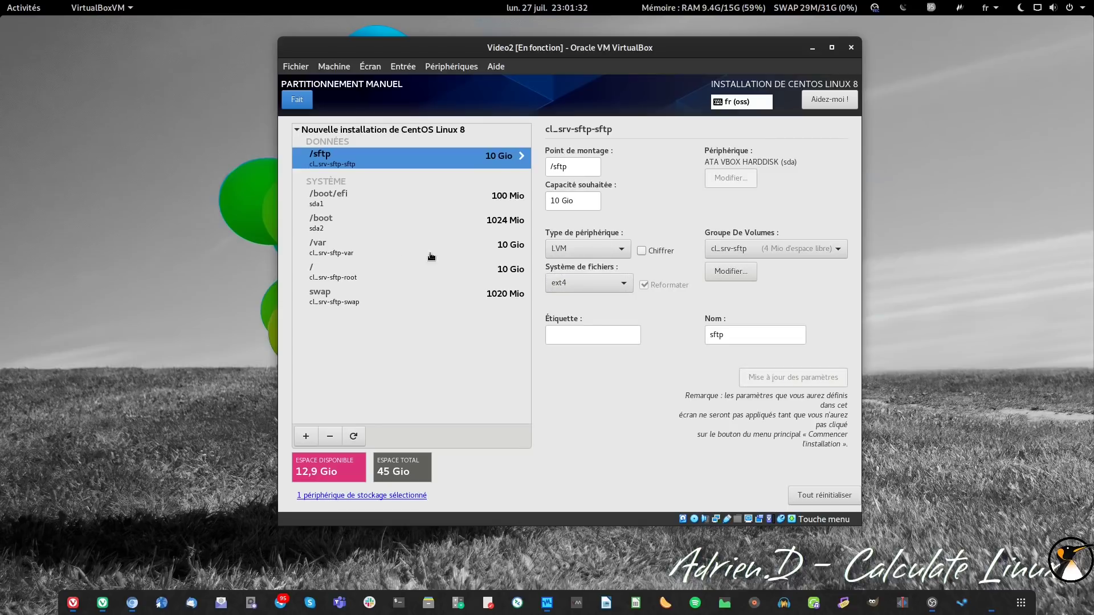
click(306, 436)
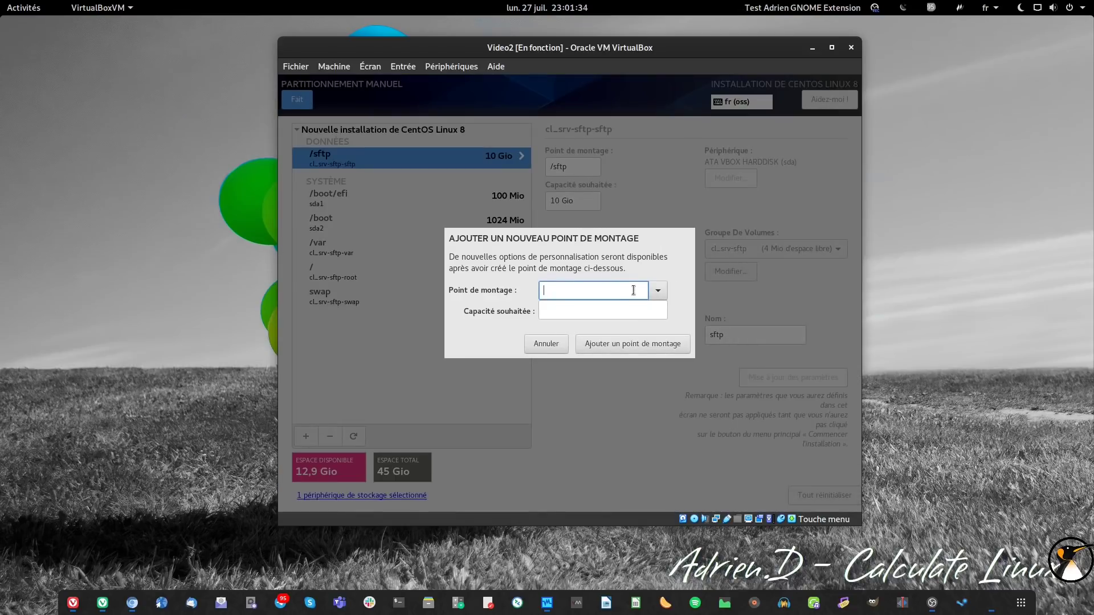
- Create a /home mount point from the standard list with 1G capacity
click(657, 292)
click(638, 305)
click(634, 310)
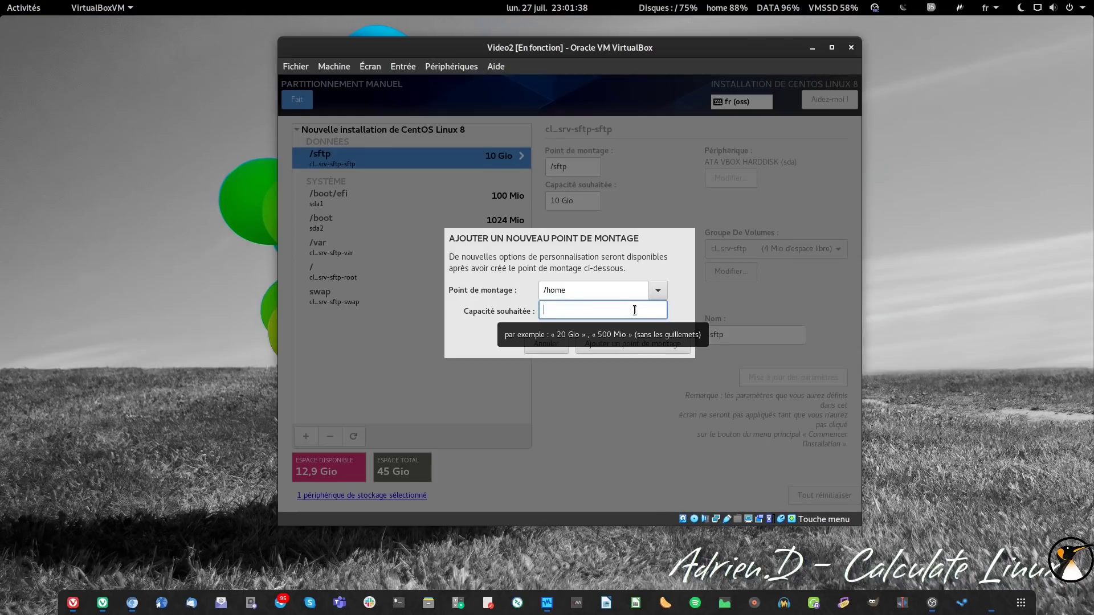
text(1G)
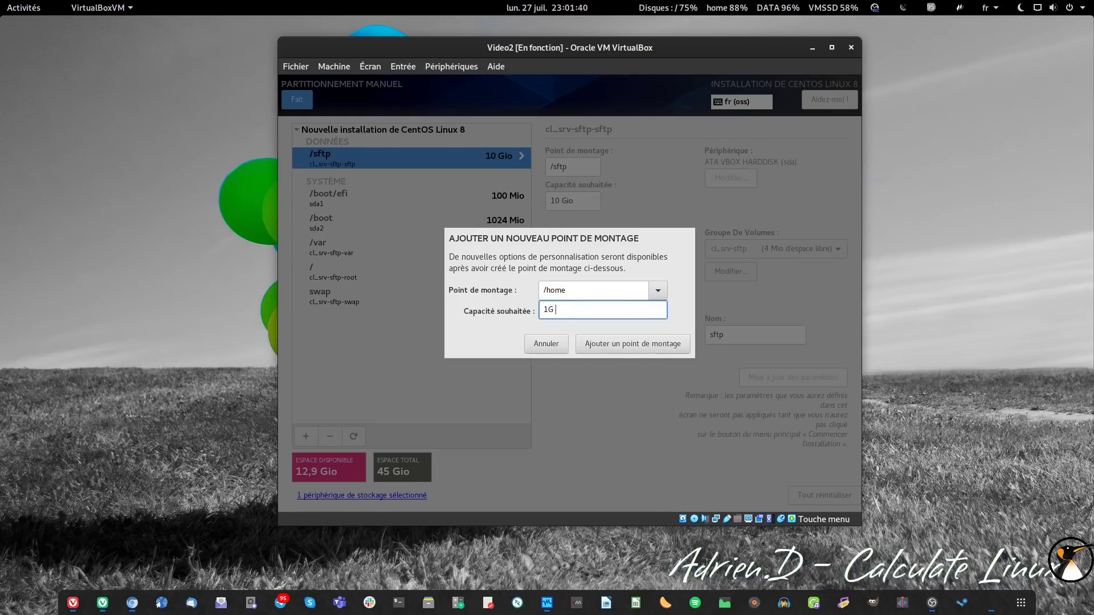
click(636, 344)
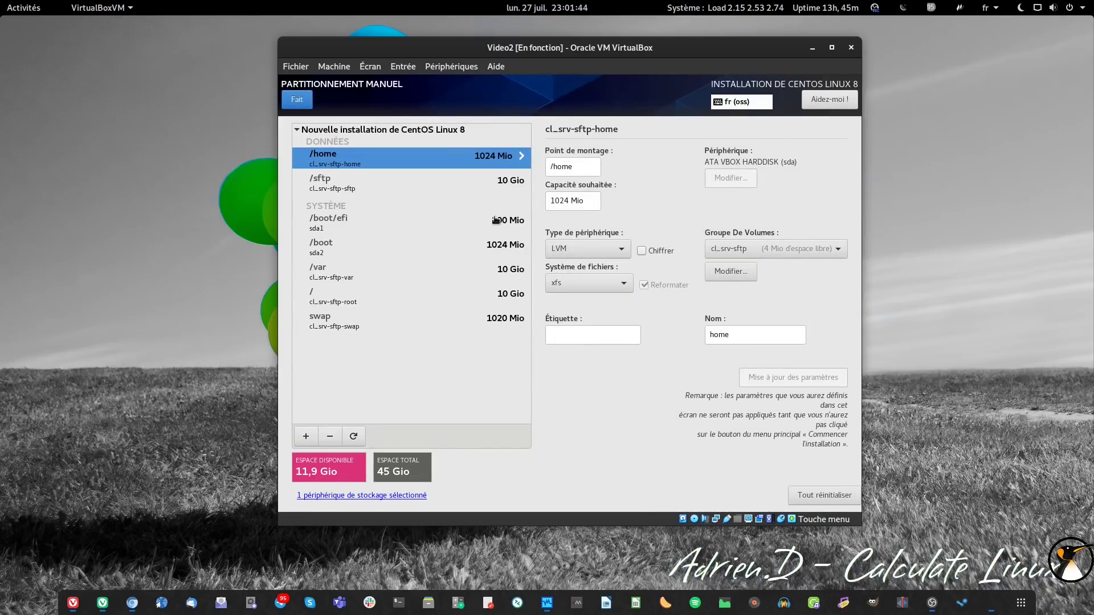
- Switch /home's filesystem from xfs to ext4 and apply the updated settings
click(588, 282)
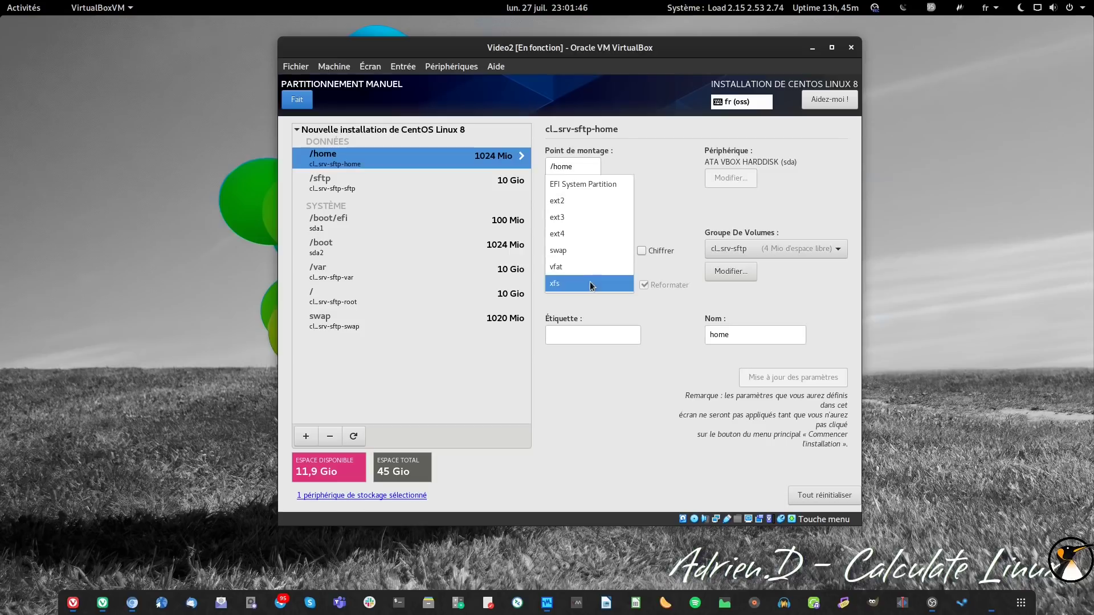
click(584, 232)
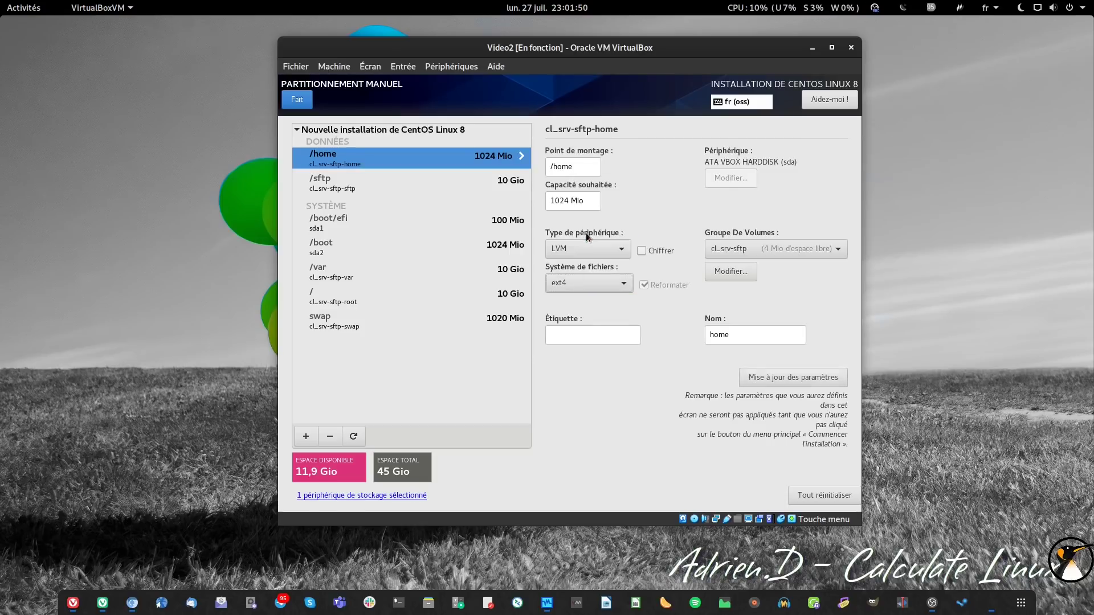
click(766, 378)
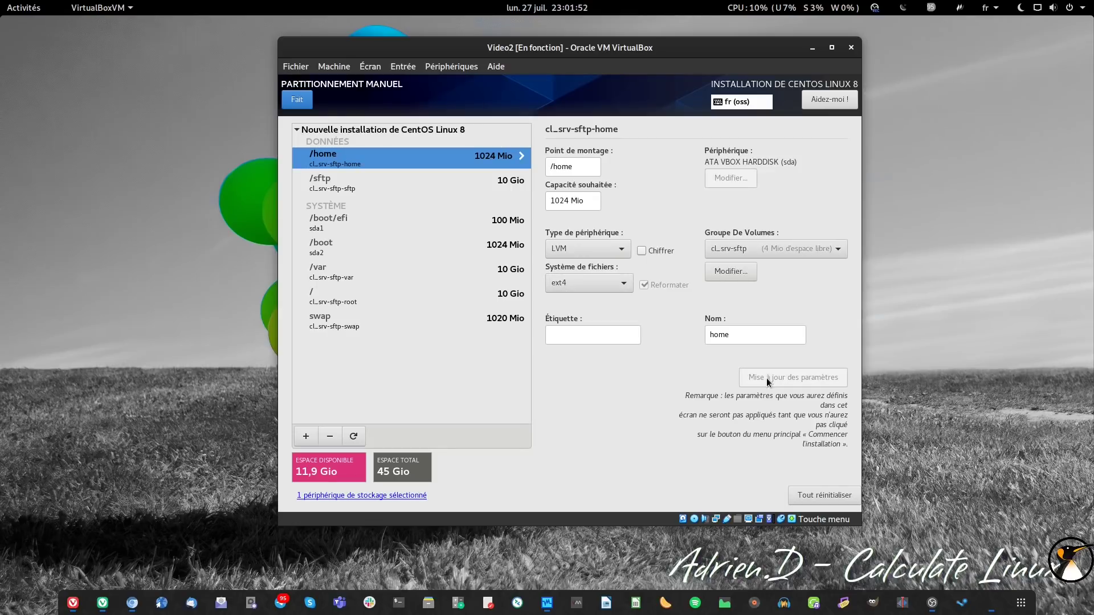
- Rename the volume group to rootvg, sized 'Aussi grand que possible', and save
click(740, 273)
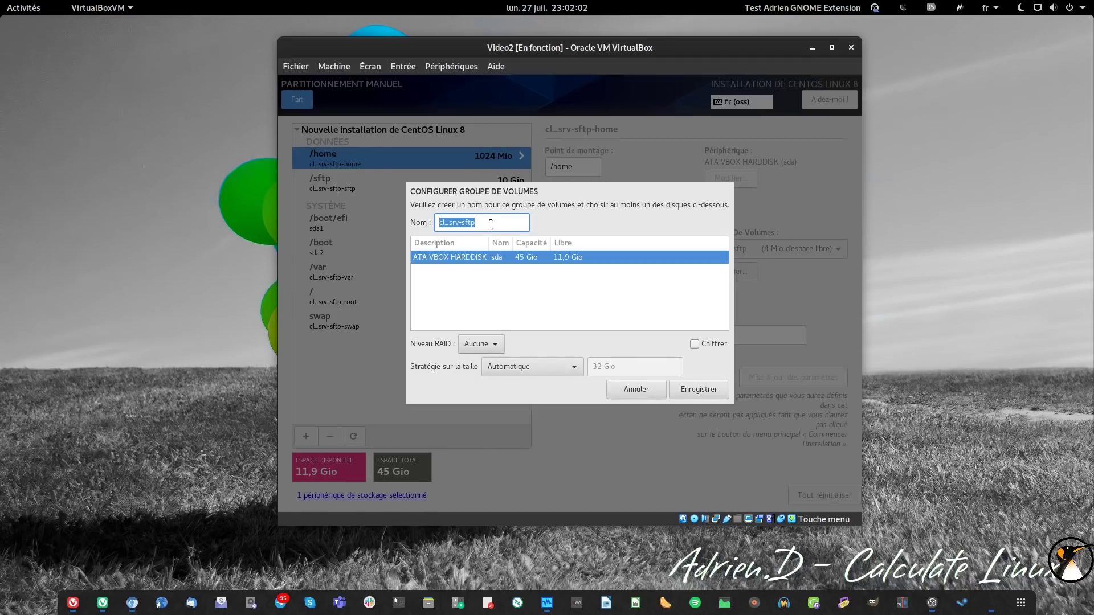
text(rootvg)
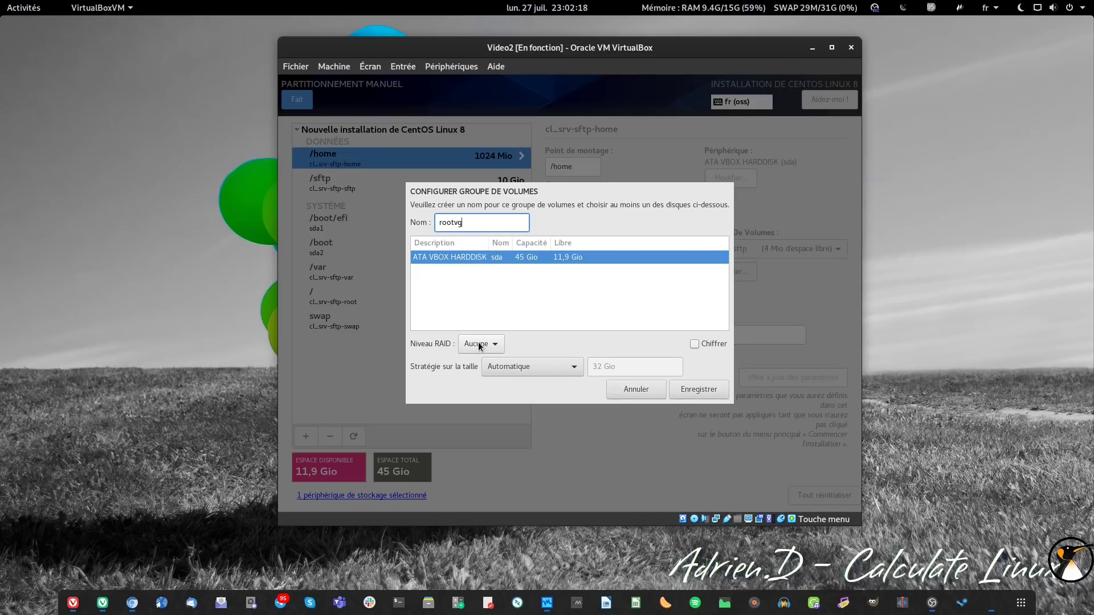
click(558, 376)
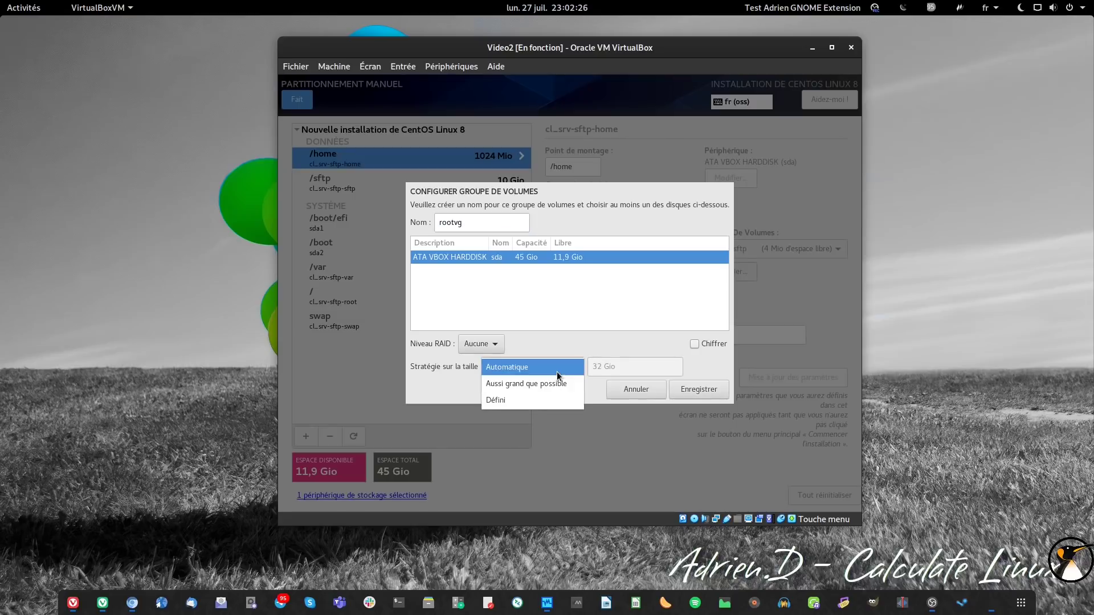
click(558, 385)
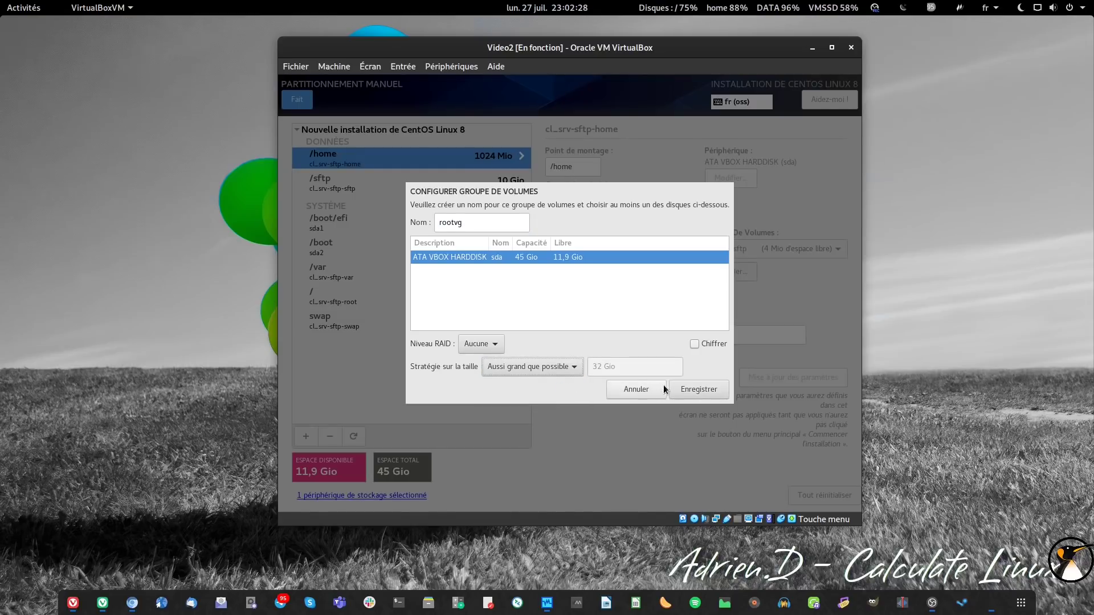
click(694, 389)
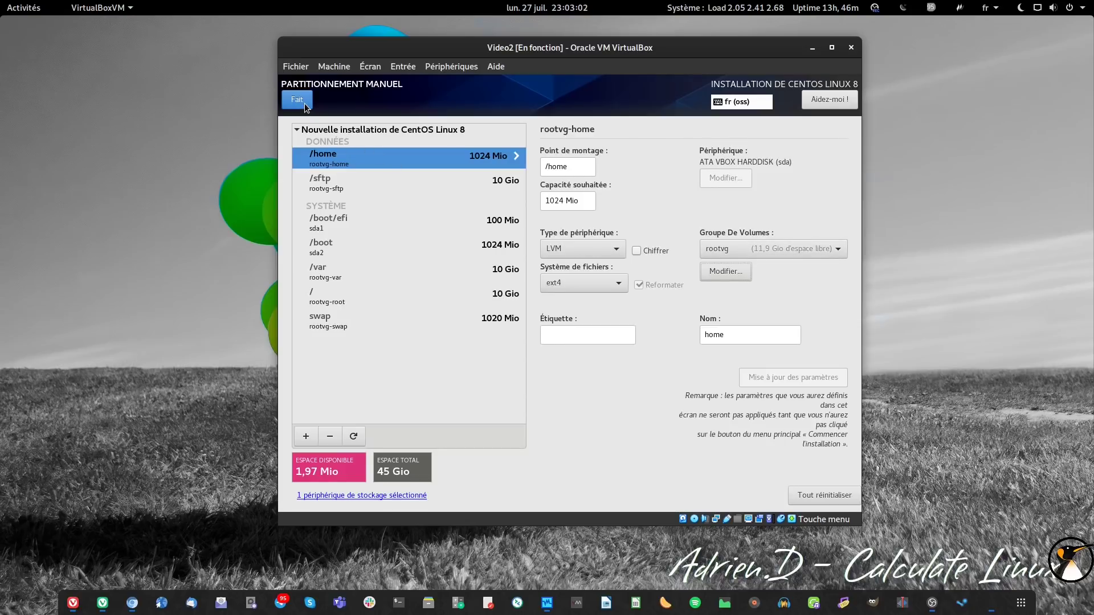
- Finish manual partitioning, accept the disk changes and begin the CentOS installation
click(347, 184)
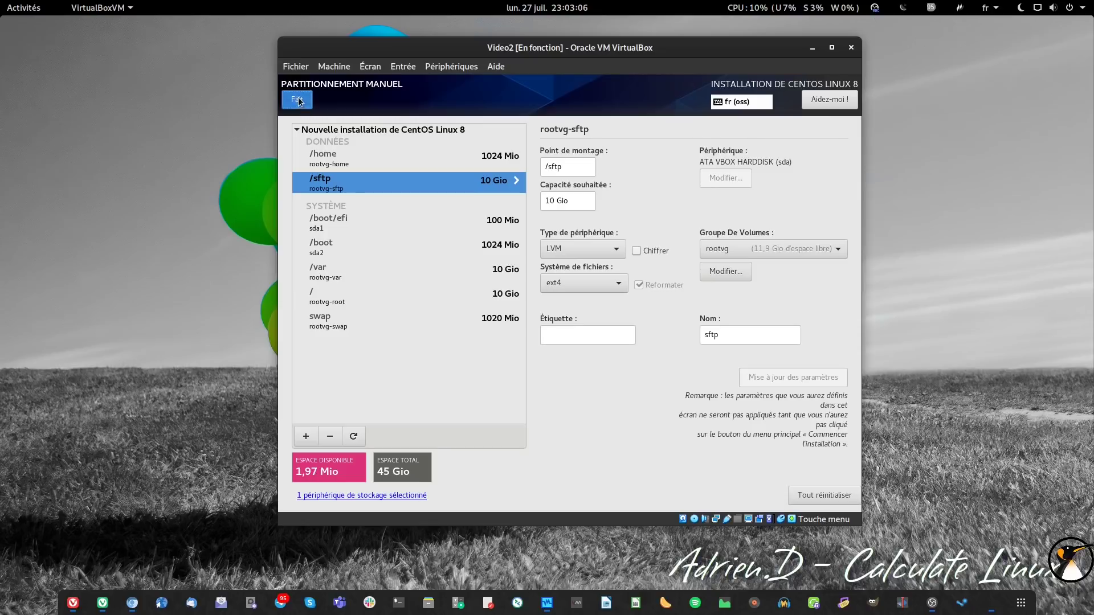
click(299, 100)
click(798, 387)
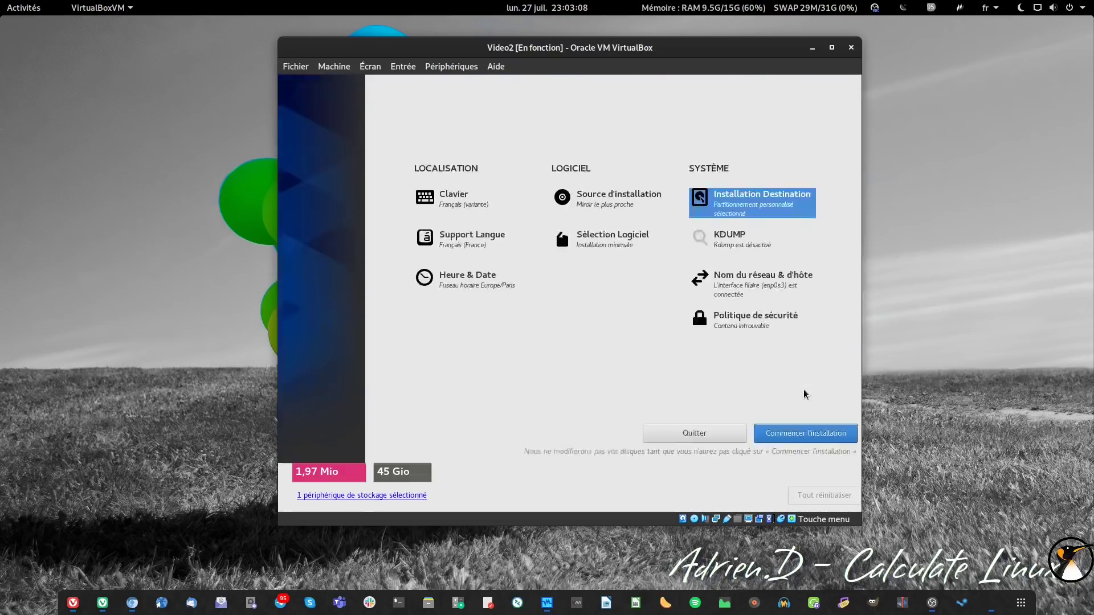
click(813, 480)
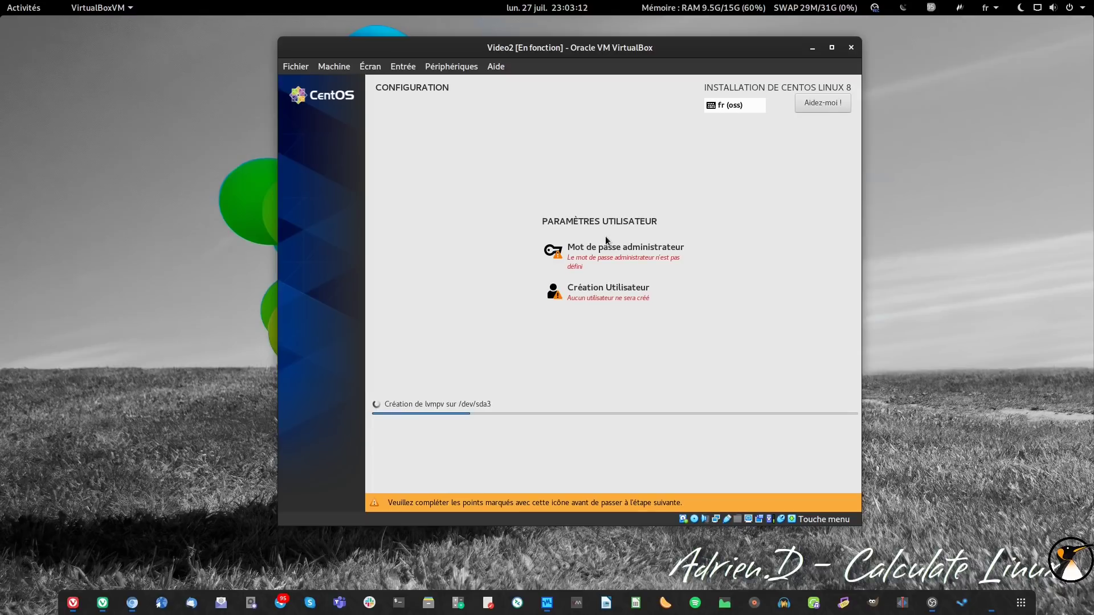
- Enter the root administrator password in both fields and confirm it
click(607, 254)
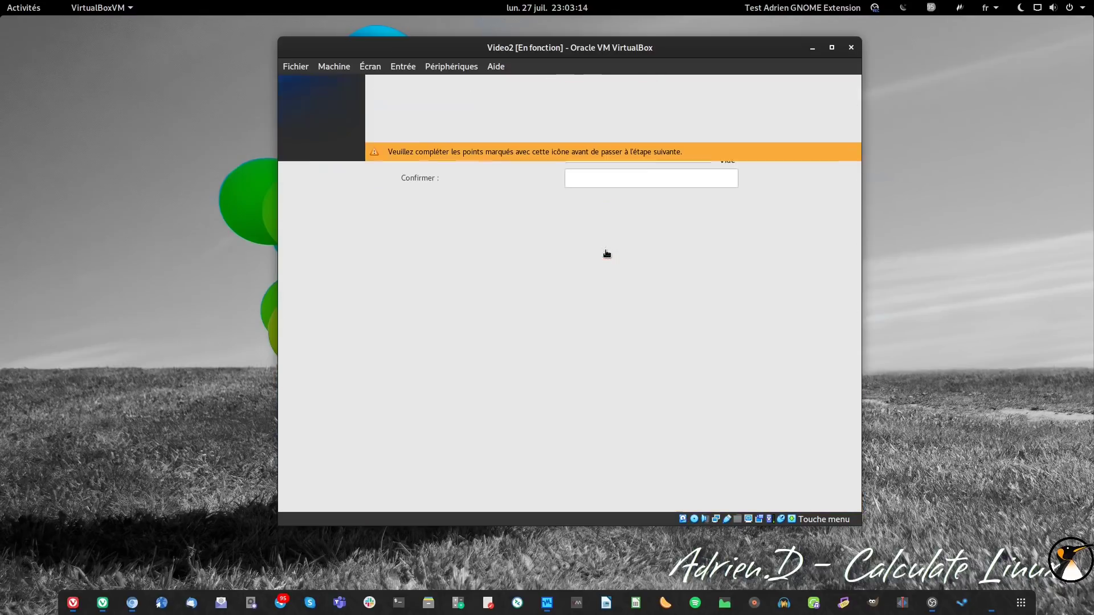
text(centos88)
click(615, 177)
text(centos88)
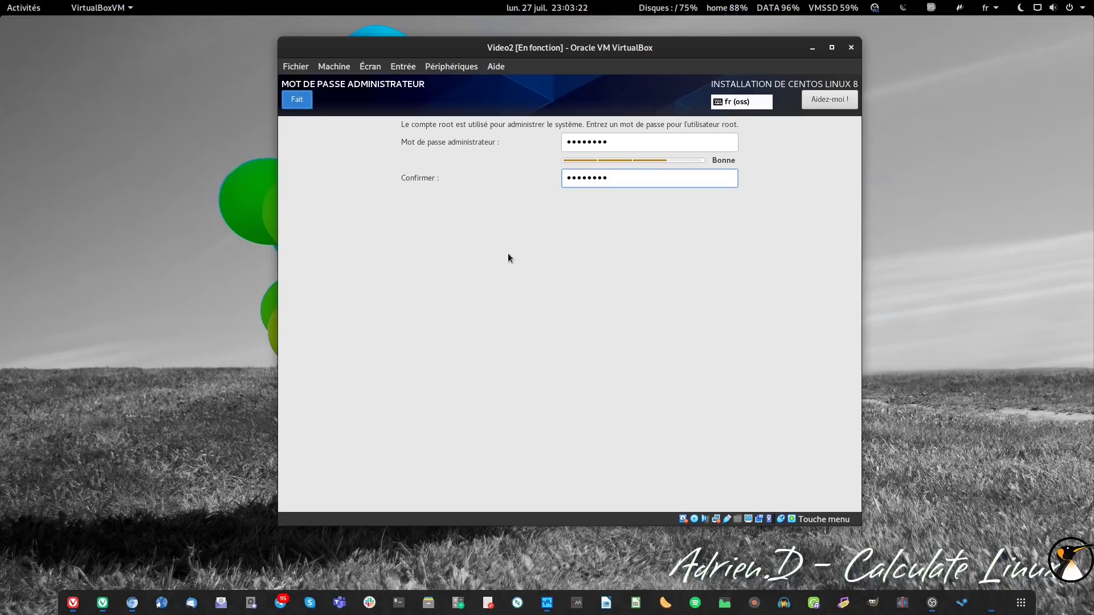
key(Return)
- Create a user with their name and password, marked as administrator, and save it
click(566, 299)
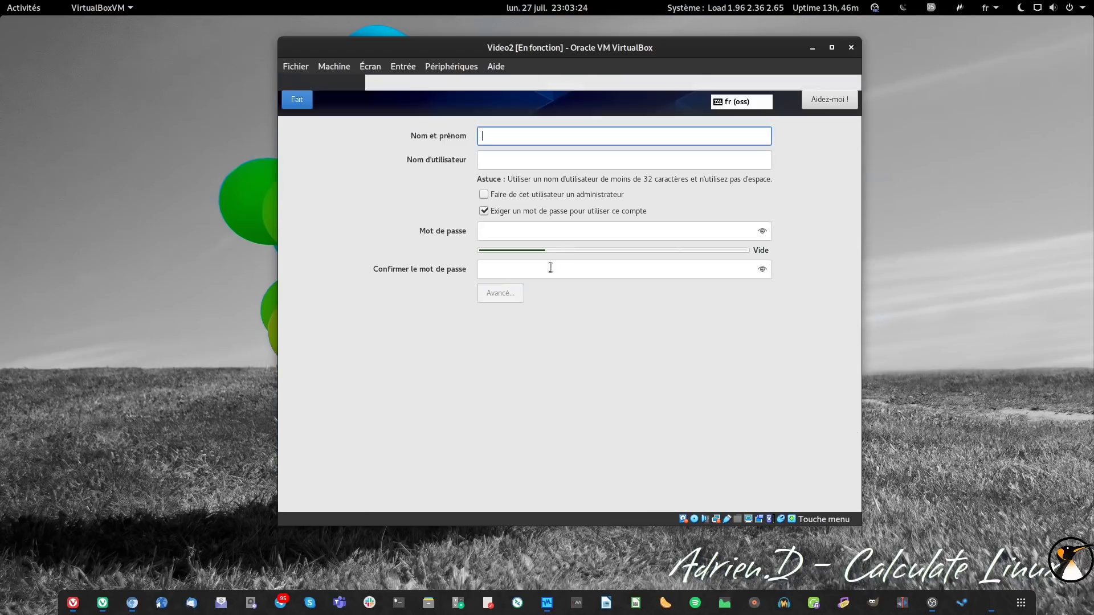
text(adrien)
key(Tab)
key(Tab)
key(space)
key(Tab)
key(Tab)
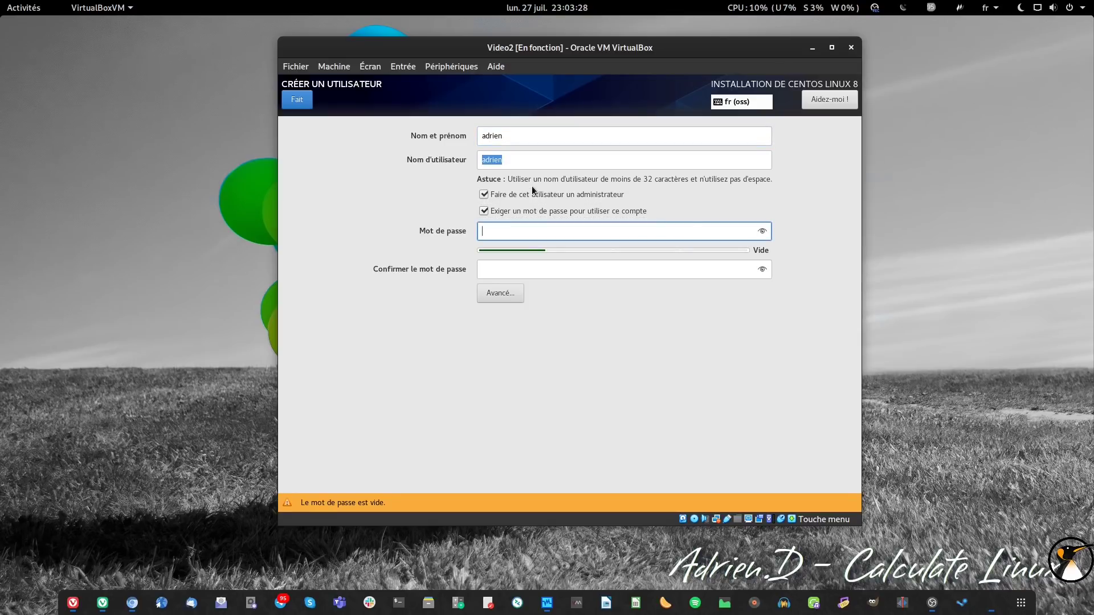
key(ctrl+v)
key(Tab)
text(***)
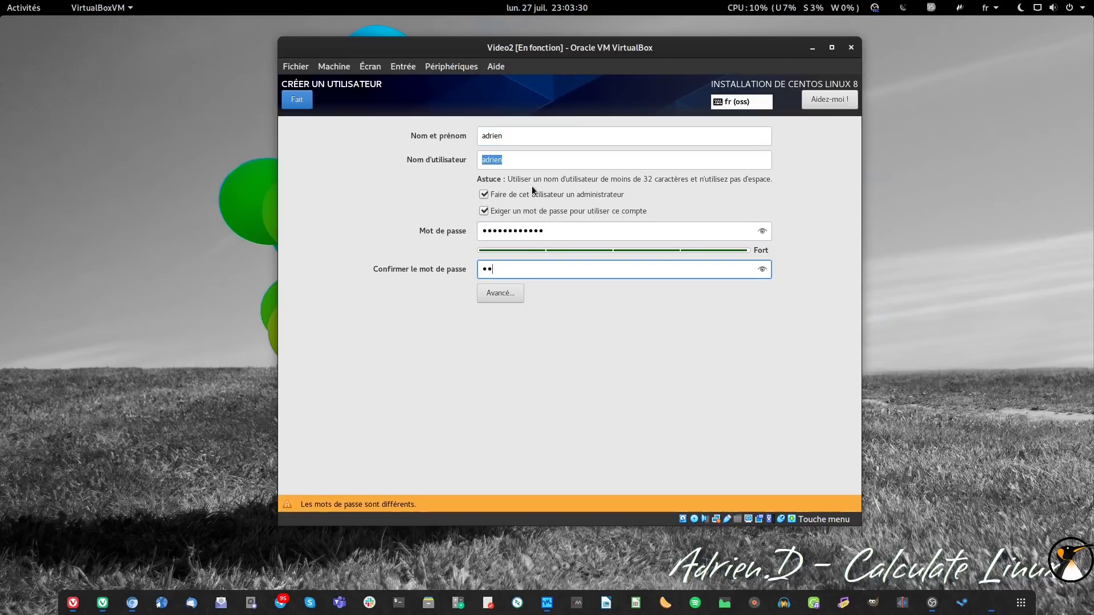
text(*********)
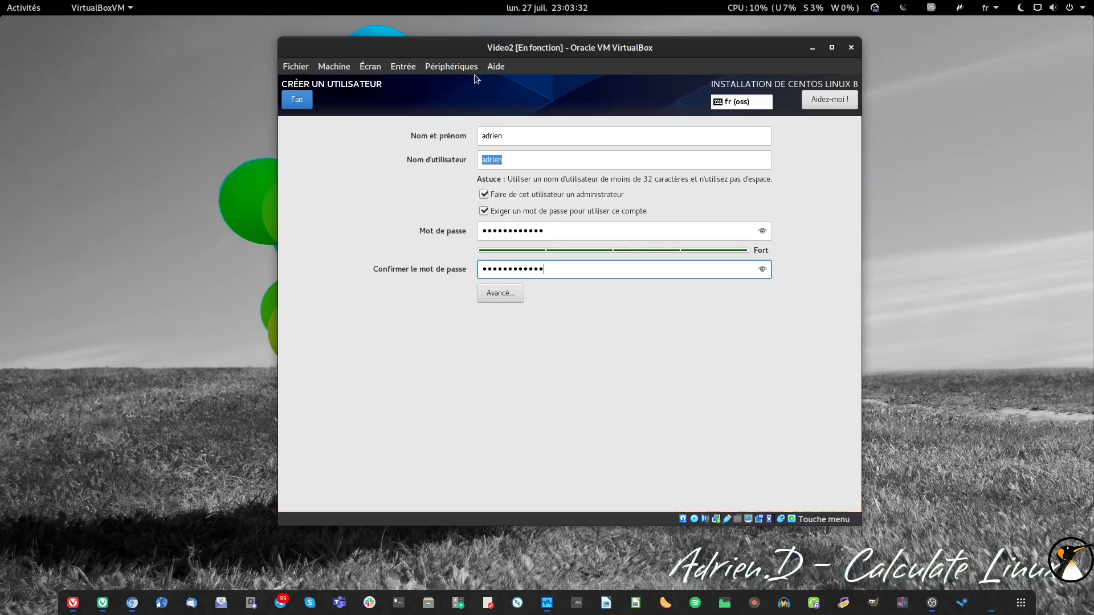
click(297, 103)
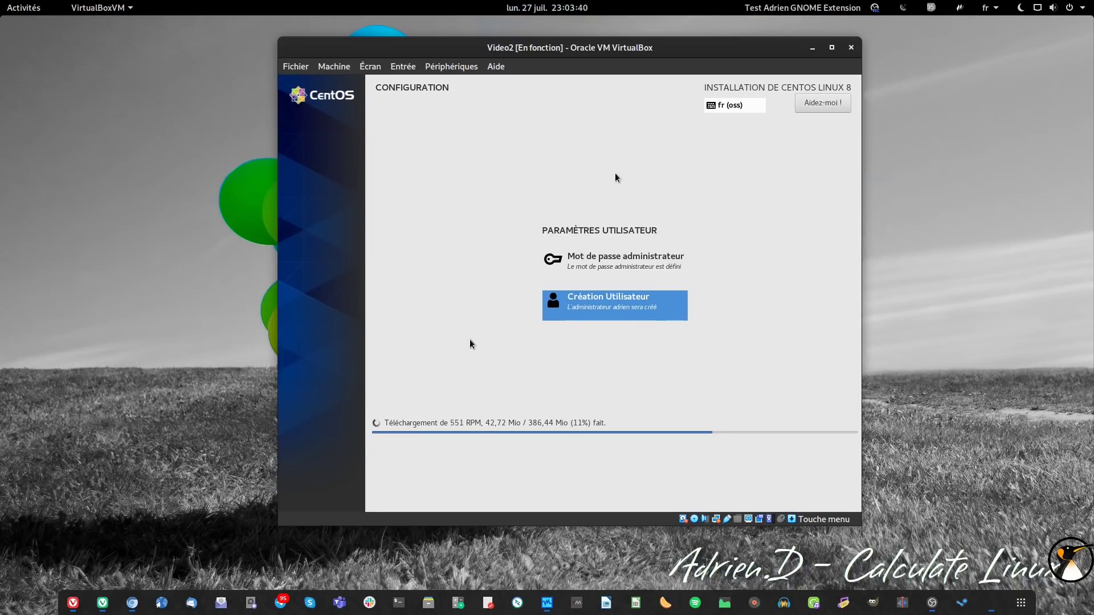
- Nudge the VM window left, let packages download, then switch to Vivaldi
drag(610, 49, 591, 47)
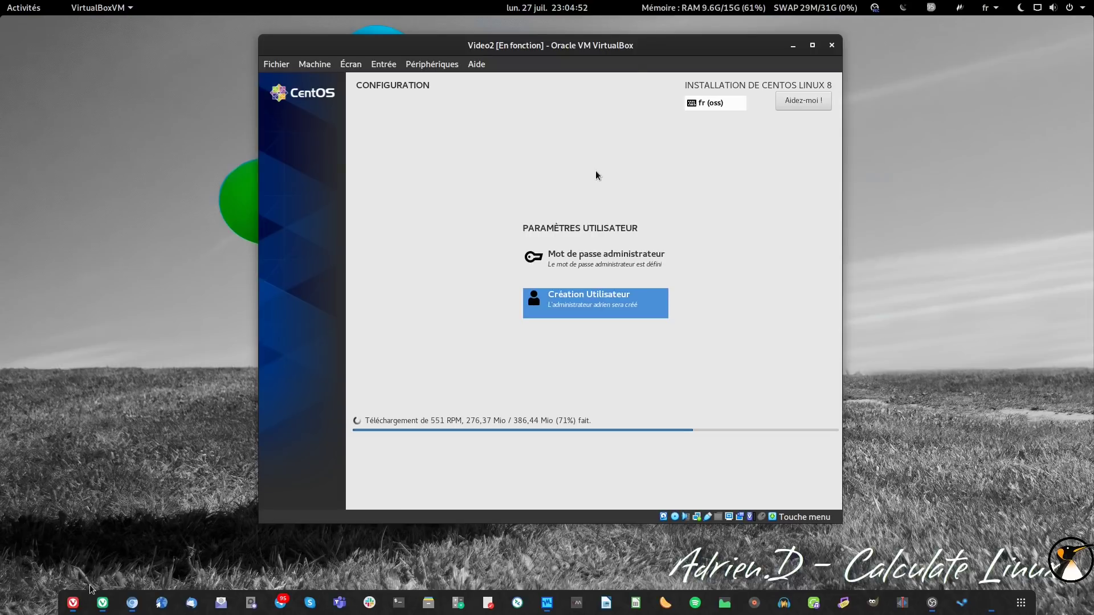
click(73, 602)
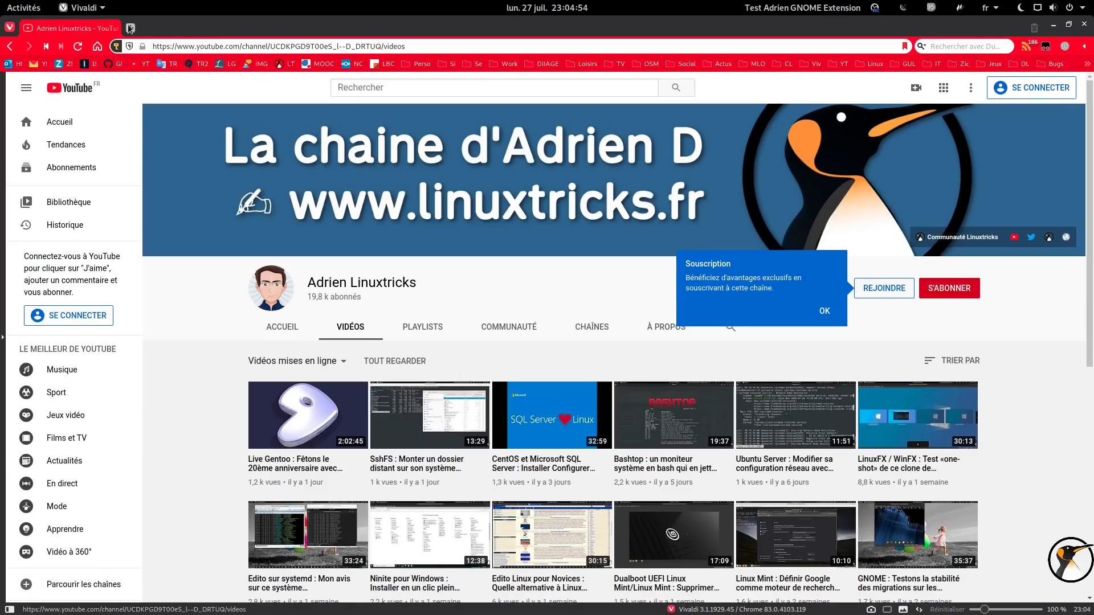
- Open a new Speed Dial tab and focus its DuckDuckGo search box
click(130, 28)
click(499, 132)
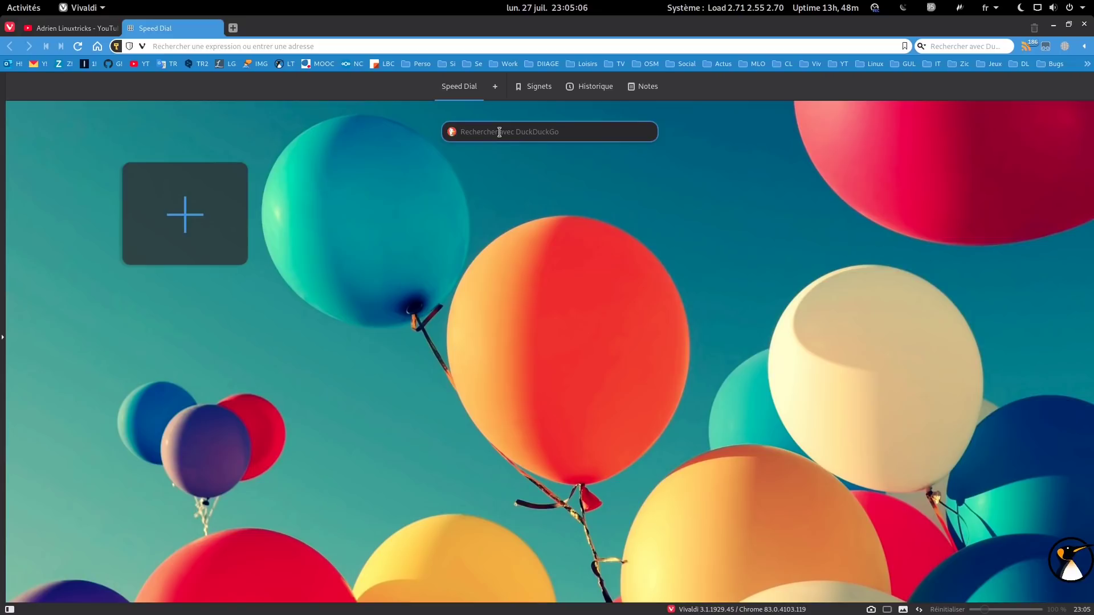
- Search 'w ftp' to reach the French Wikipedia SFTP disambiguation page
text(w ftp)
key(Return)
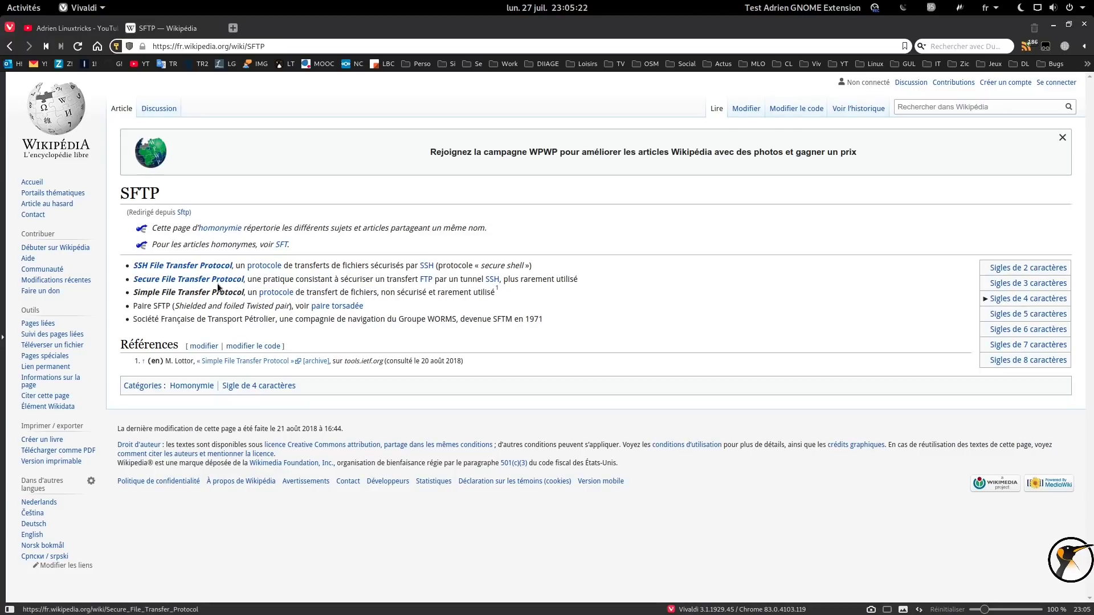
mouse_move(214, 282)
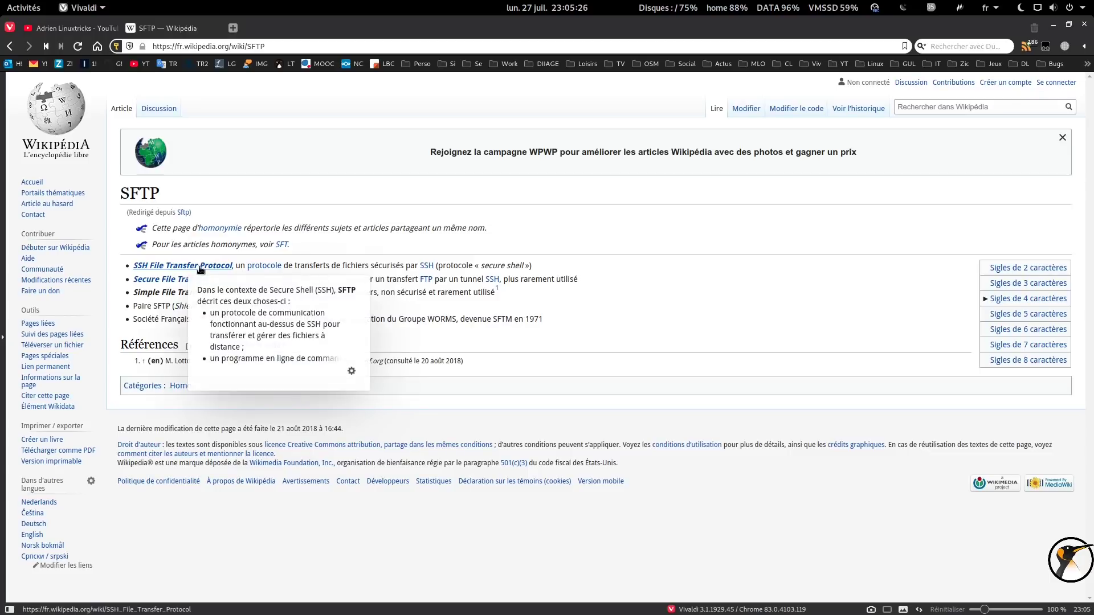
- Read the Logiciels list in the SSH File Transfer Protocol article, then minimize Vivaldi
click(189, 267)
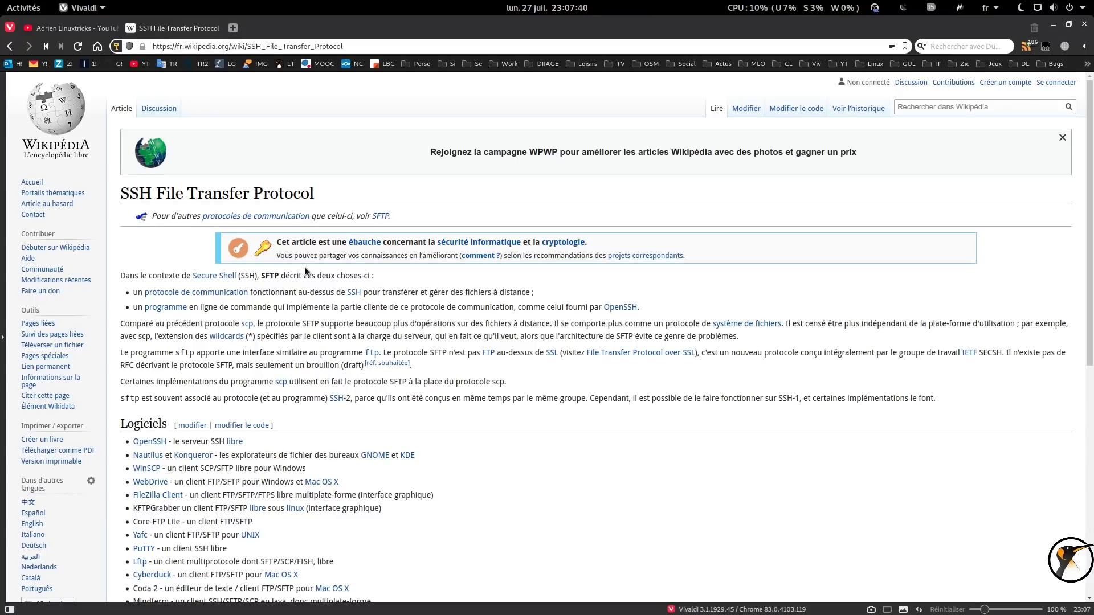
scroll(268, 276, down, 3)
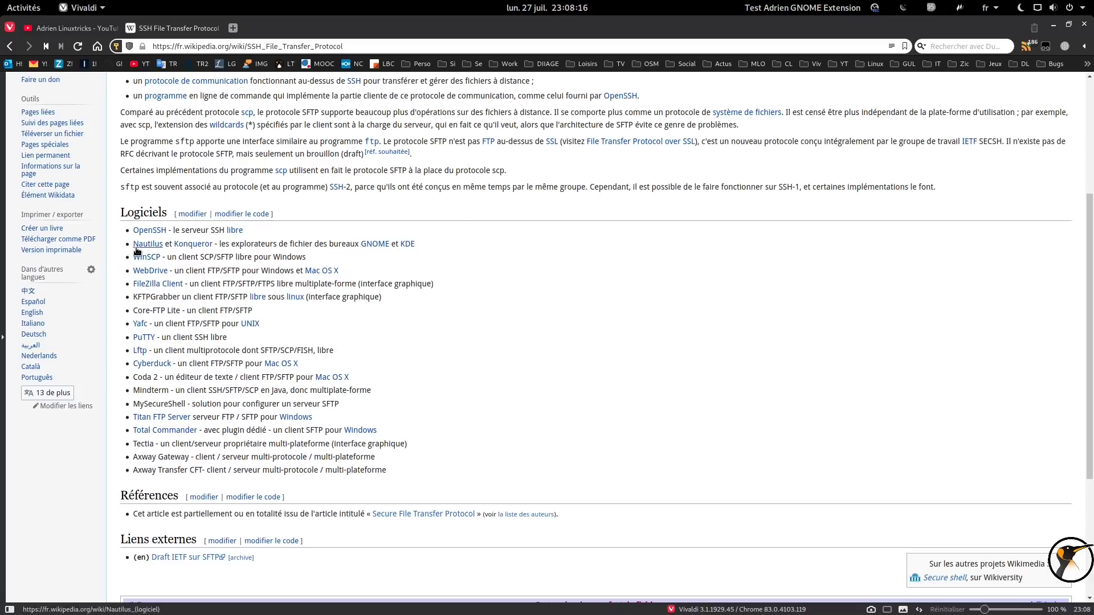
mouse_move(189, 248)
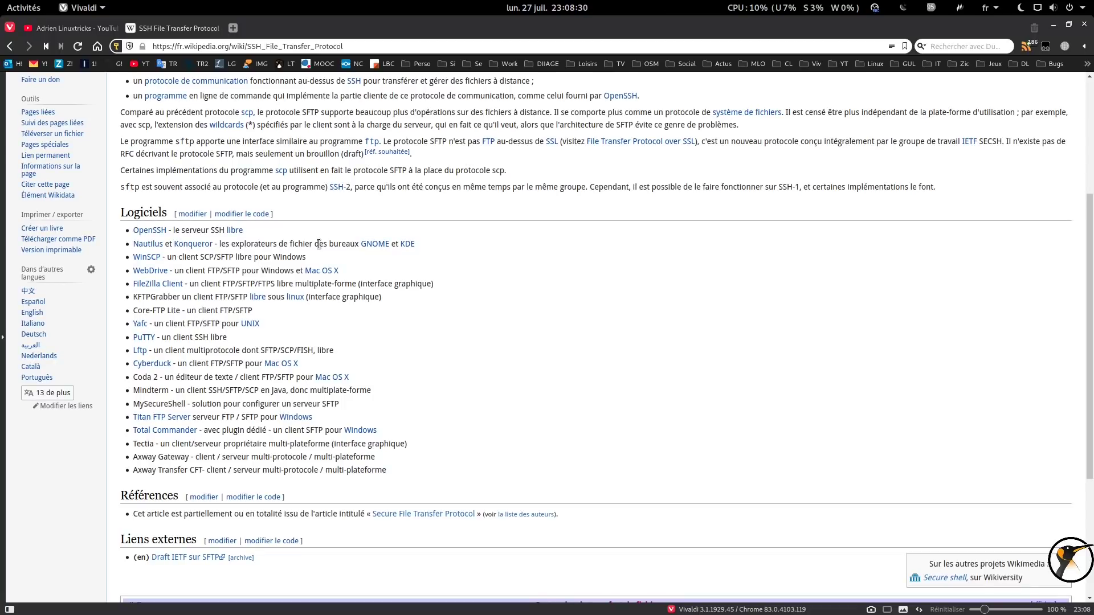
scroll(312, 277, down, 1)
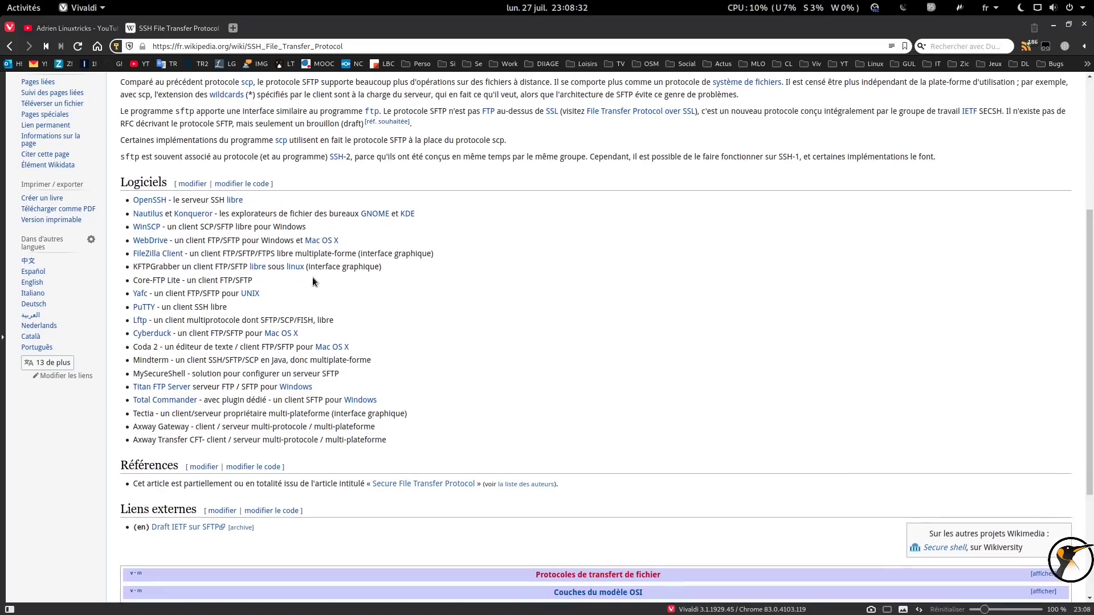
mouse_move(146, 259)
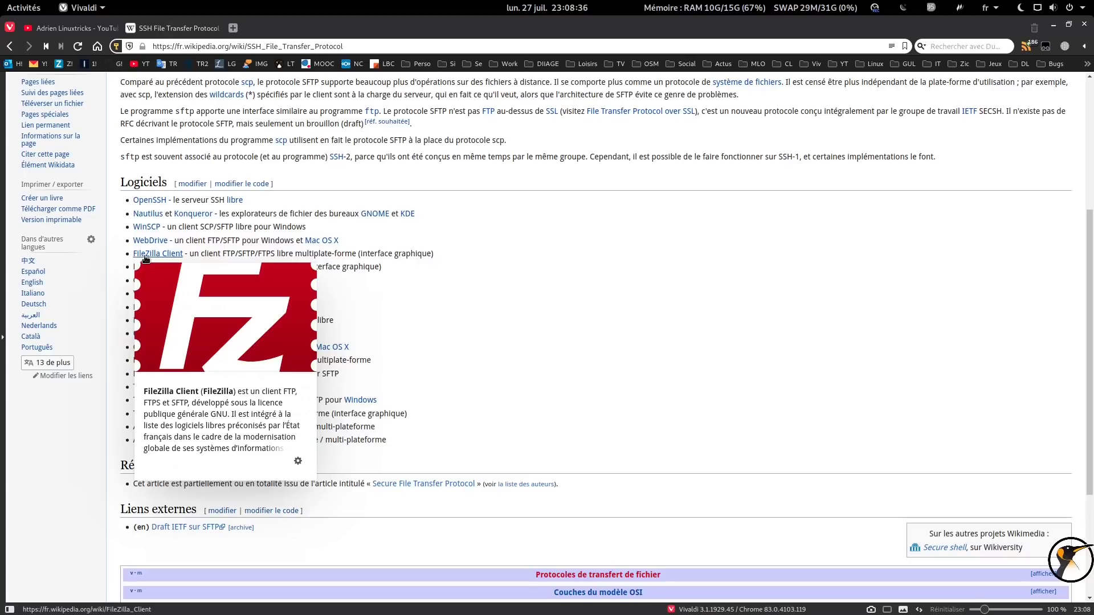
click(1052, 26)
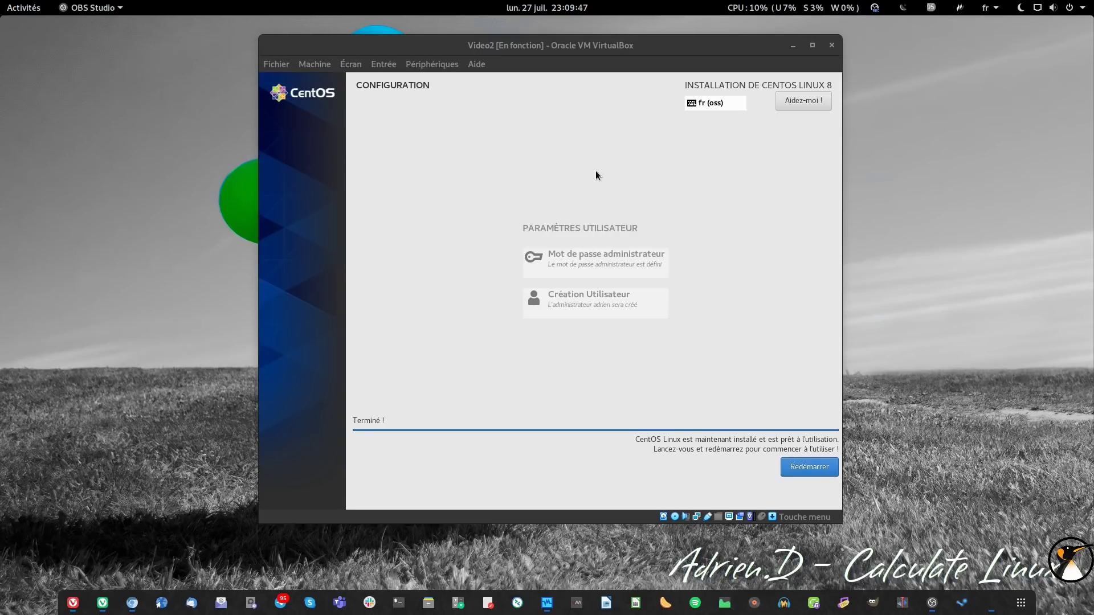
- Reboot the finished CentOS installation with Redémarrer in the VirtualBox window
click(596, 175)
click(826, 471)
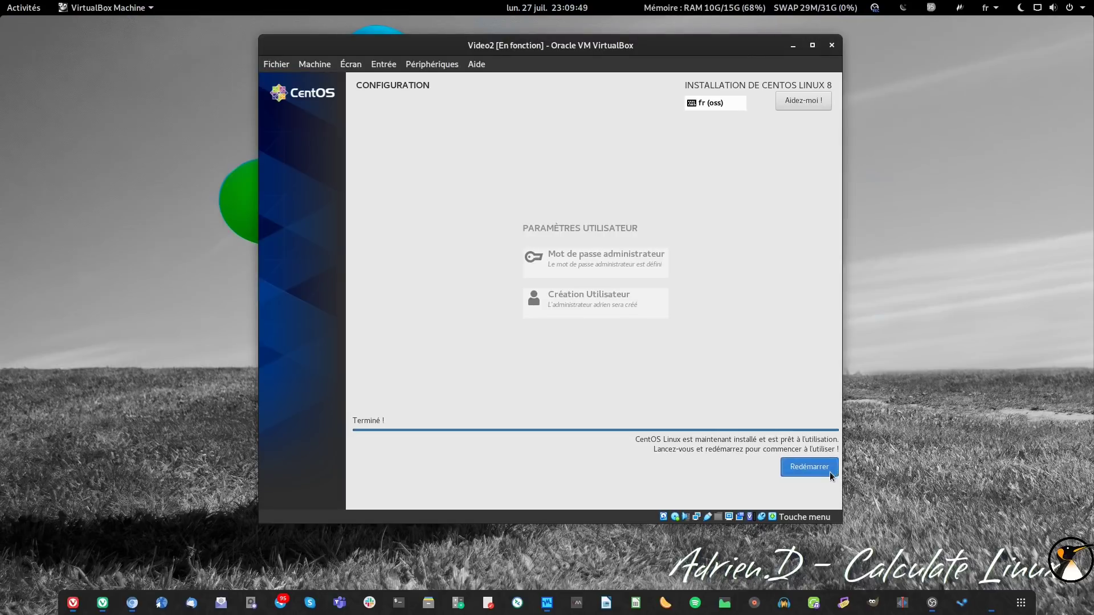
click(103, 610)
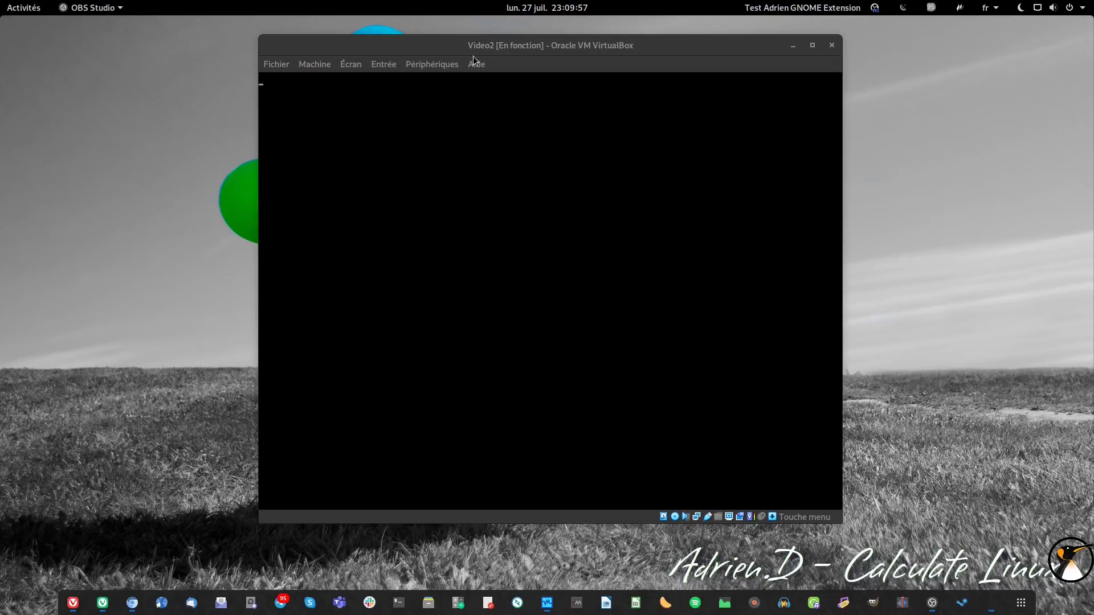
- Move the VM window aside and open a new terminal with enlarged text
drag(473, 56, 551, 61)
key(ctrl+alt+t)
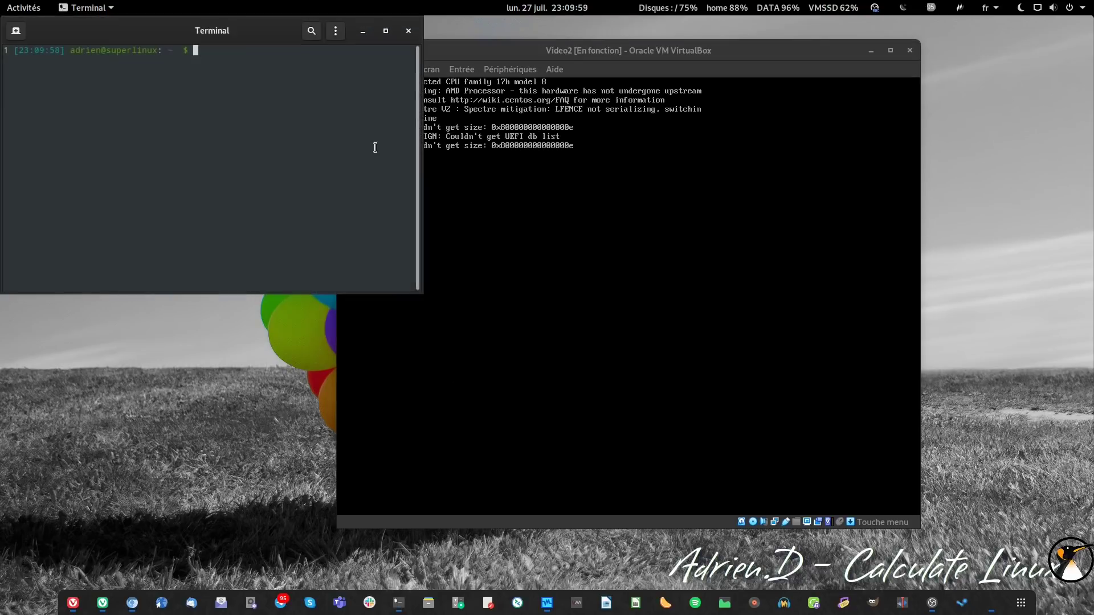
key(ctrl+plus)
key(ctrl+plus)
- SSH into 192.168.21.103 as the regular user with the account password, then hide the VM window
text(ssh ro)
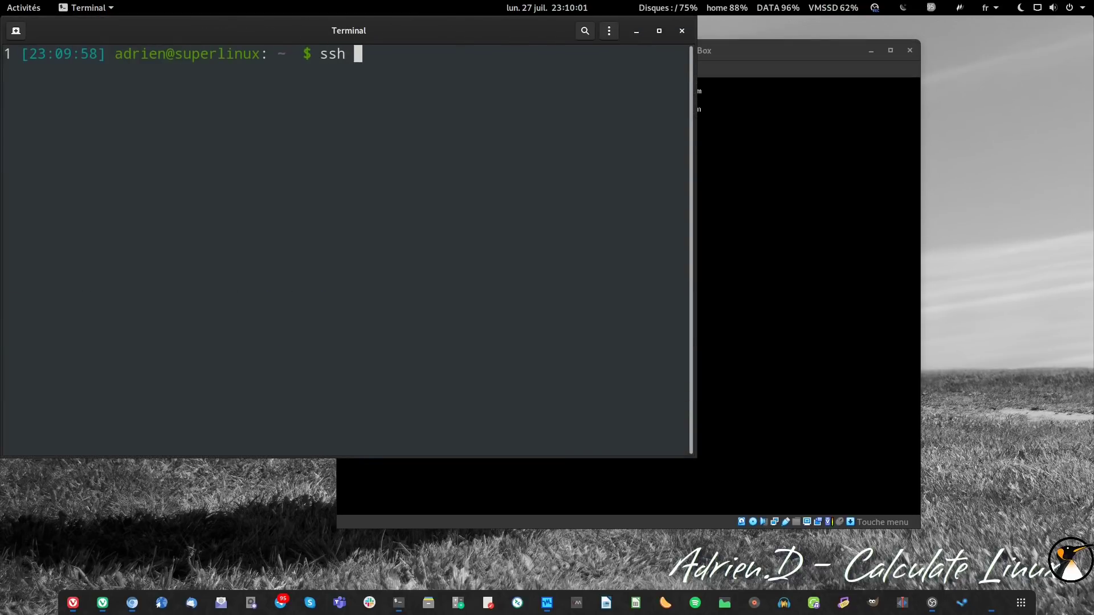
key(BackSpace)
key(BackSpace)
text(adrien)
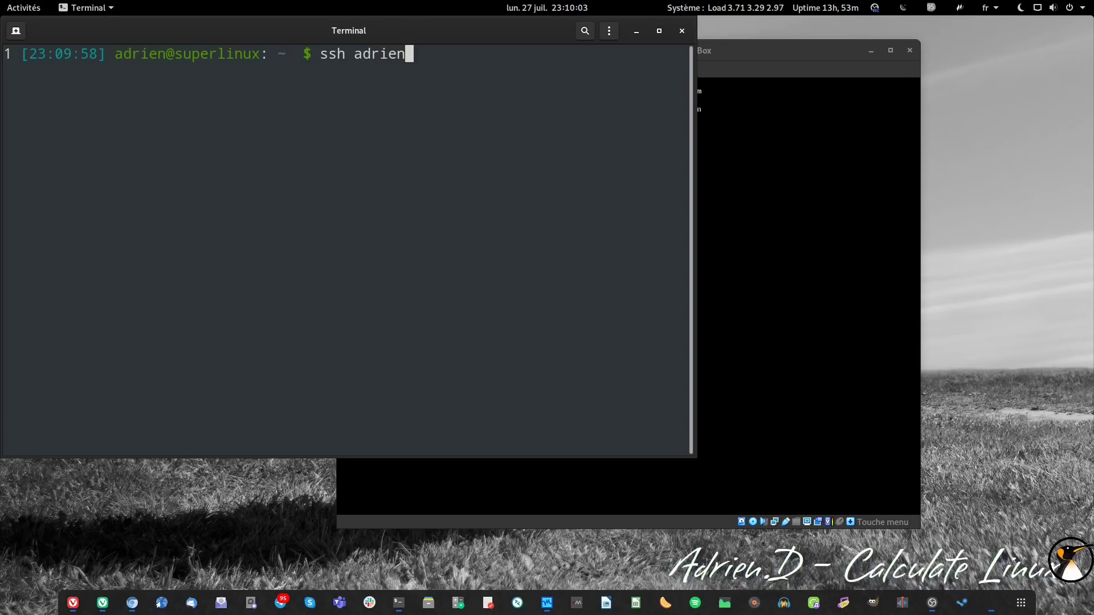
text(@192.168)
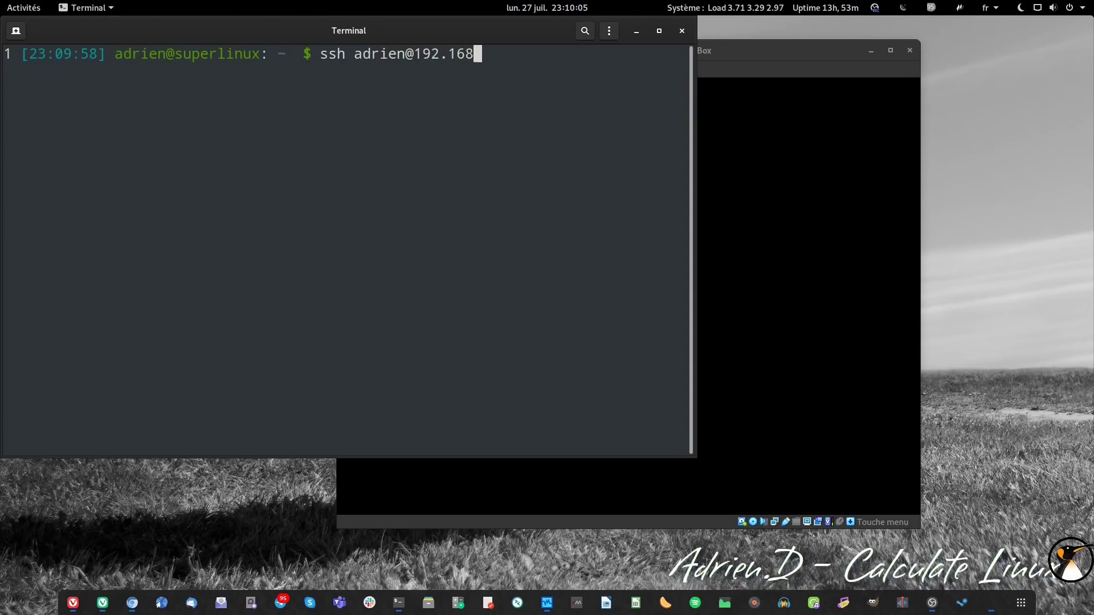
text(.21.103)
key(Return)
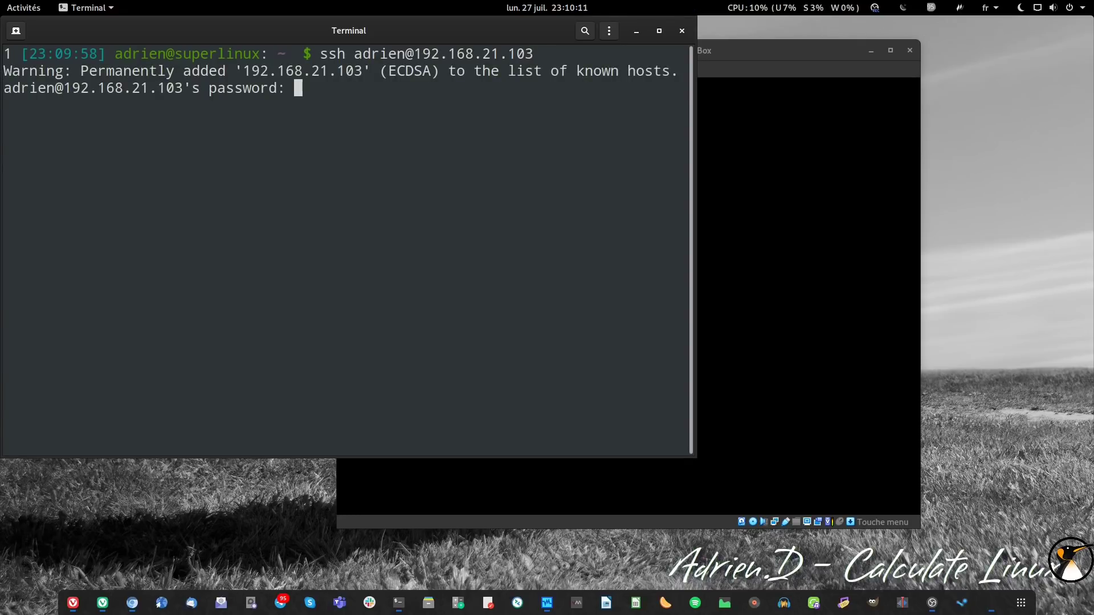
key(Return)
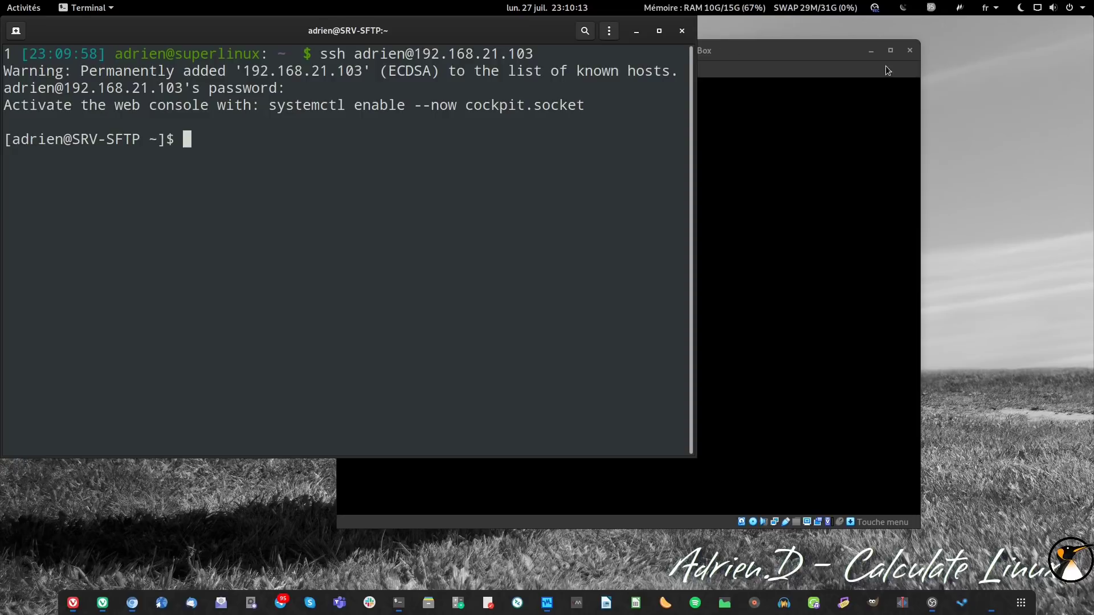
click(870, 51)
click(658, 31)
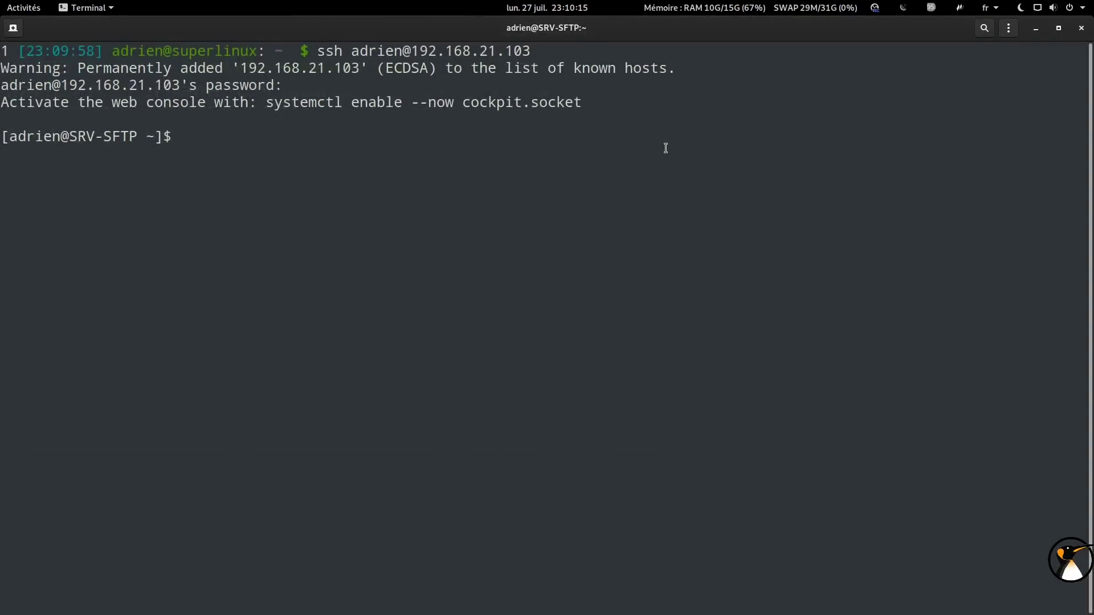
- Become root with sudo -i using the account password, then clear the screen
text(sudo -i)
key(Return)
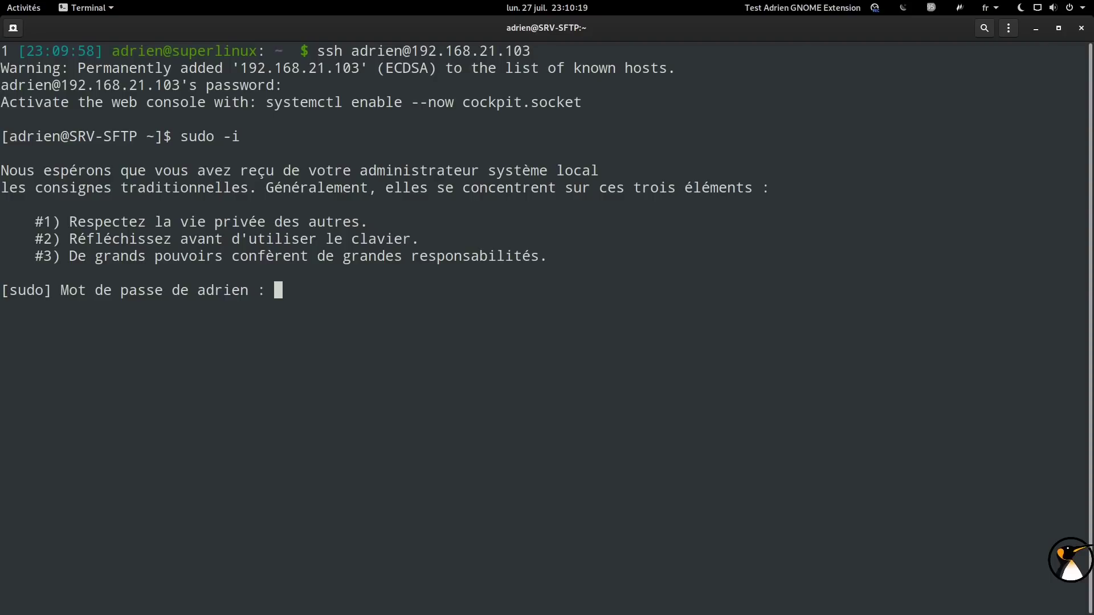
key(Return)
text(clear)
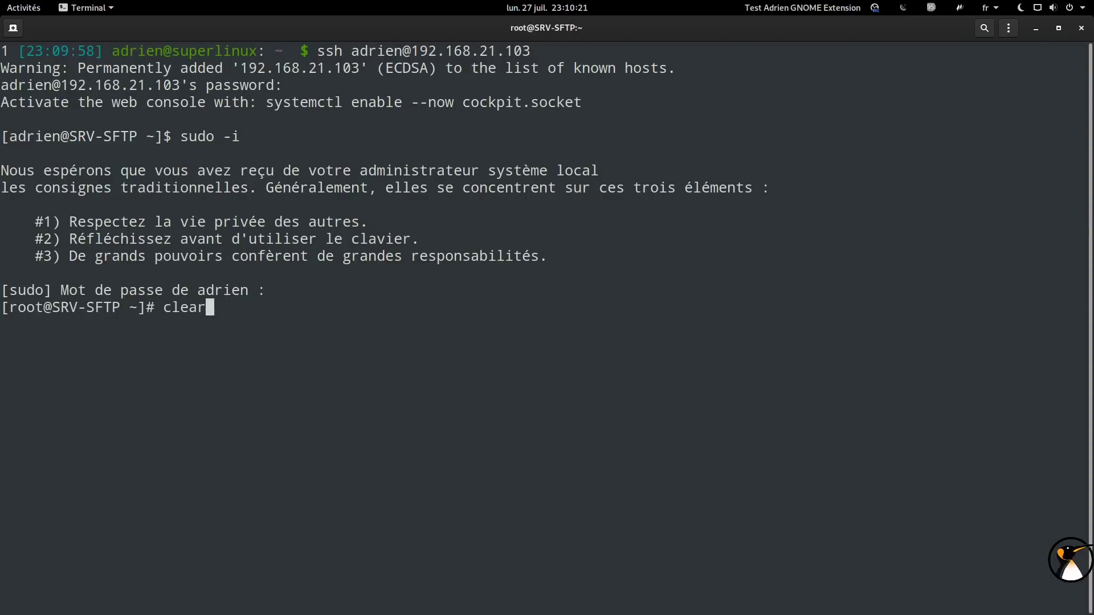
key(Return)
- Run df -h and highlight the /sftp row showing 9,8G
text(df -h)
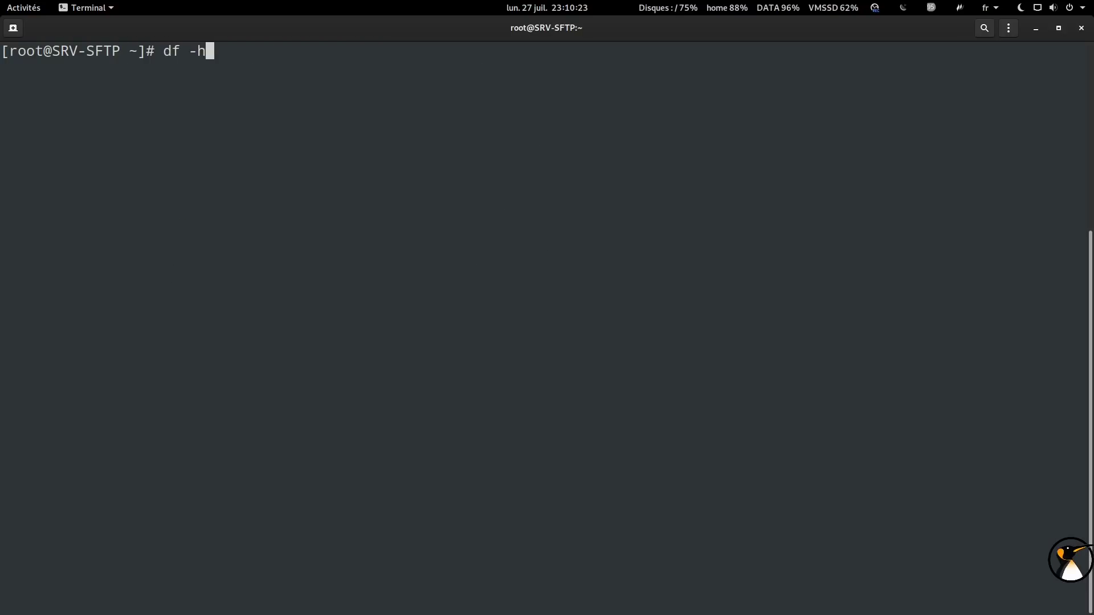
key(Return)
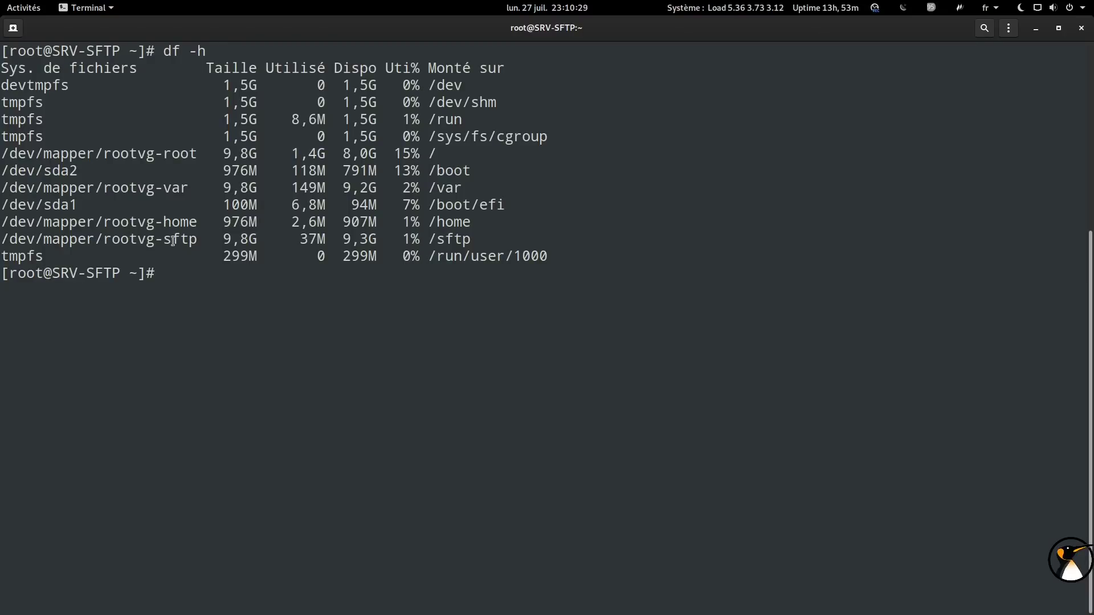
drag(472, 238, 1, 239)
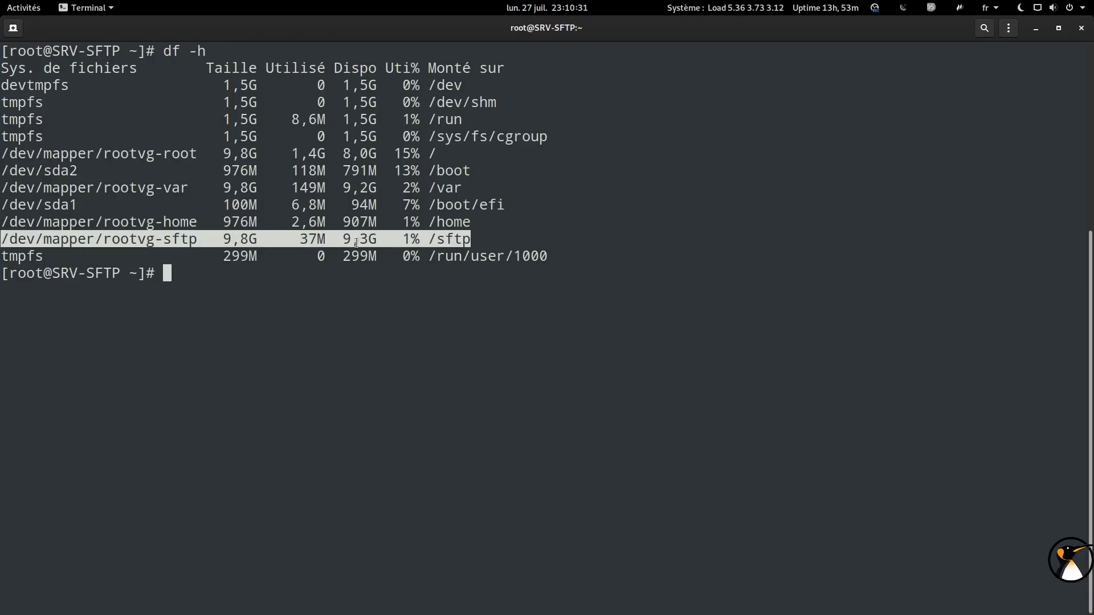
click(670, 218)
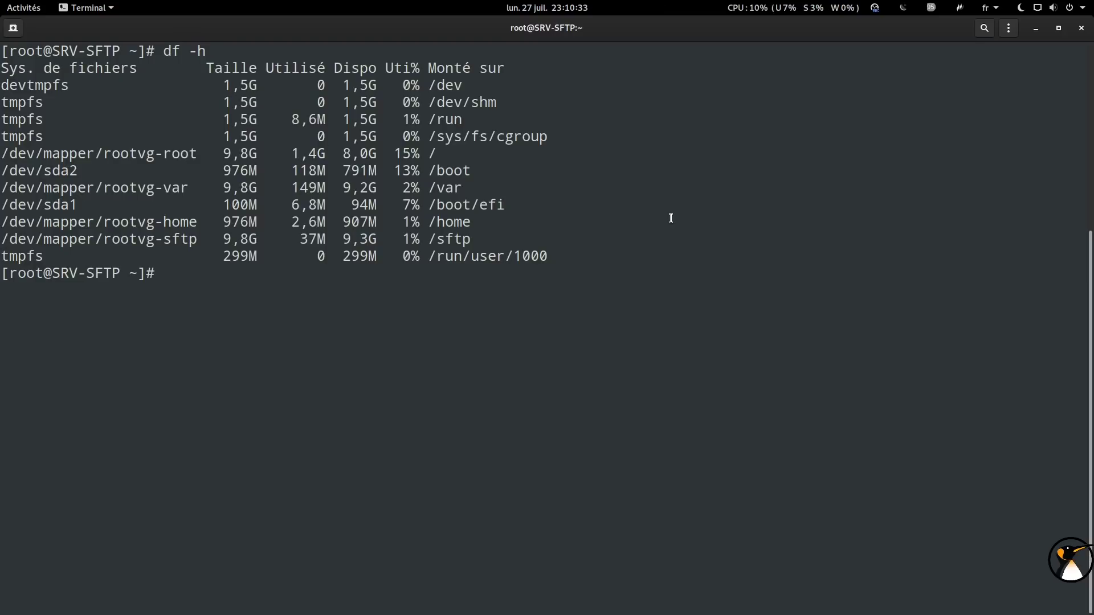
- Check rootvg free space with vgs, grow /dev/rootvg/sftp by 5G using lvresize -r, then recall df -h /sftp
text(vgs)
key(Return)
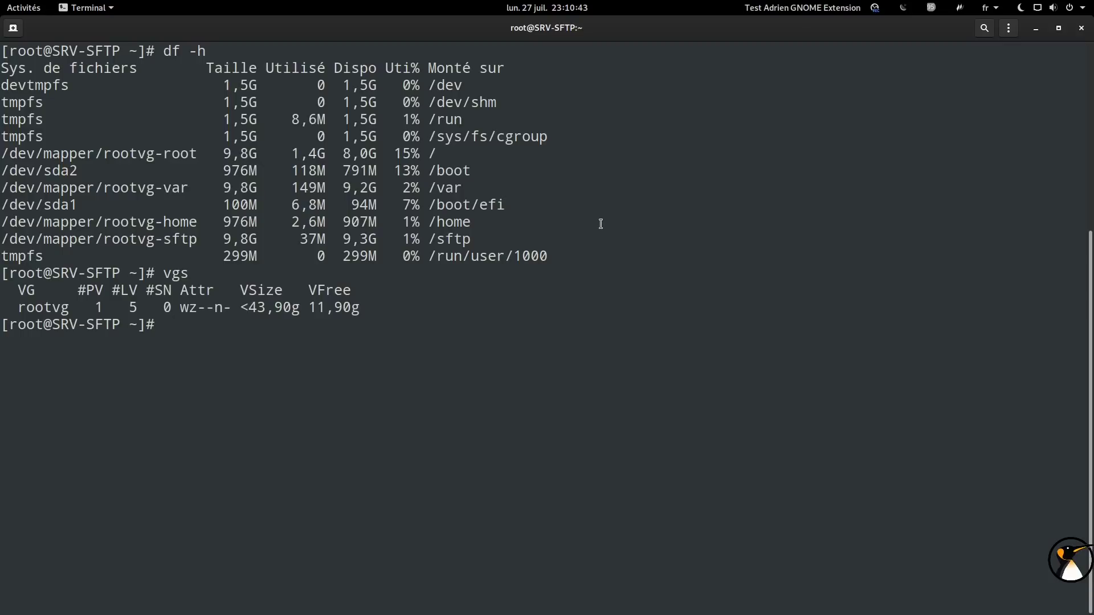
text(lvres)
key(Tab)
text(-r -L +5G )
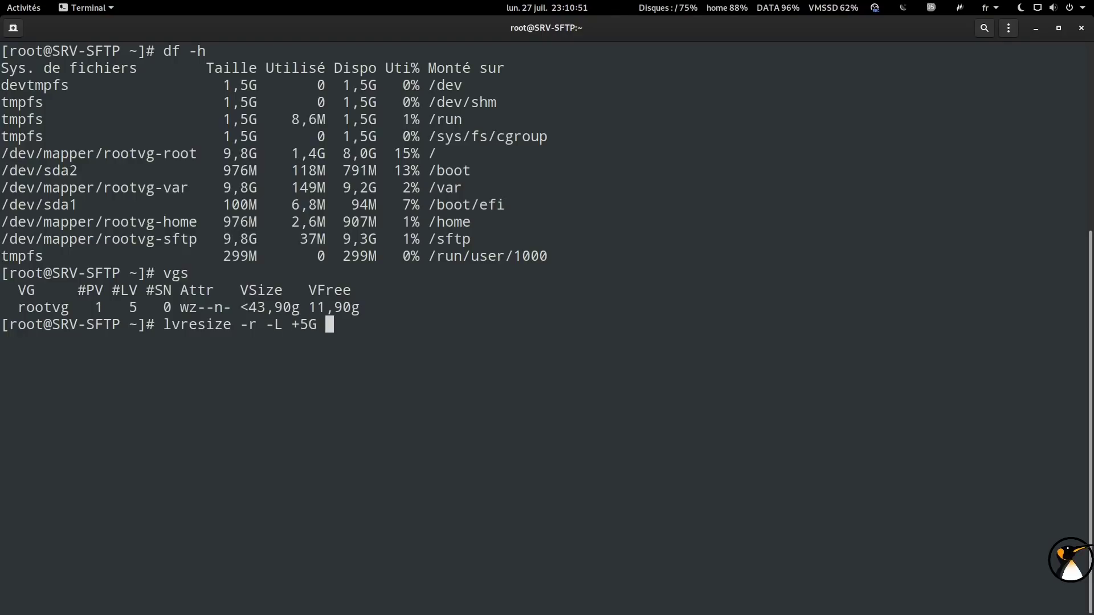
text(/dev/rootvg/)
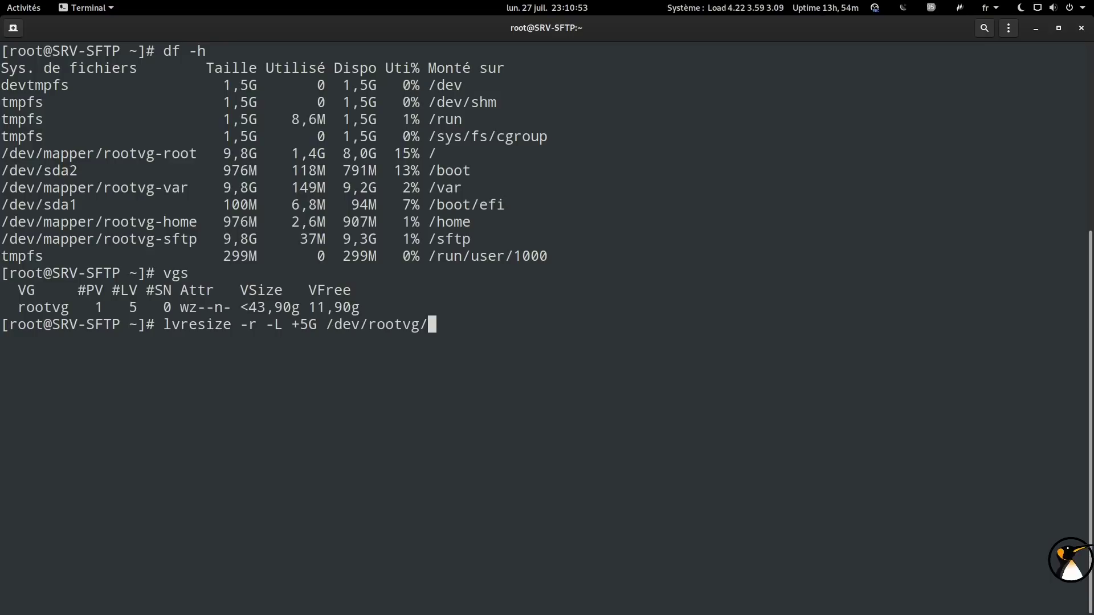
text(sftp)
key(Return)
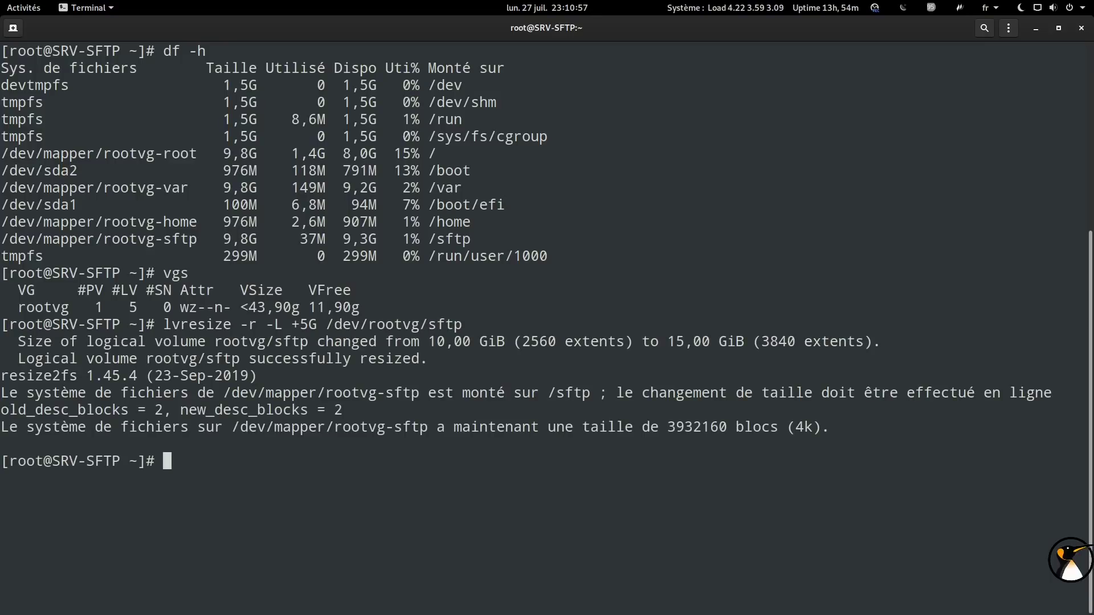
key(Up)
key(Up)
key(Up)
text(/s)
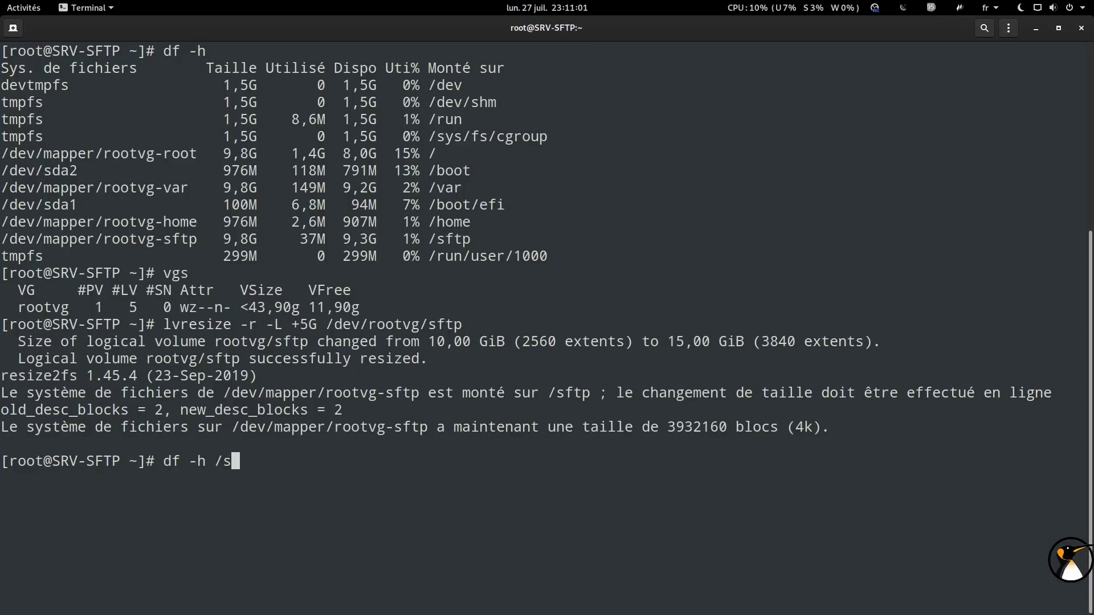